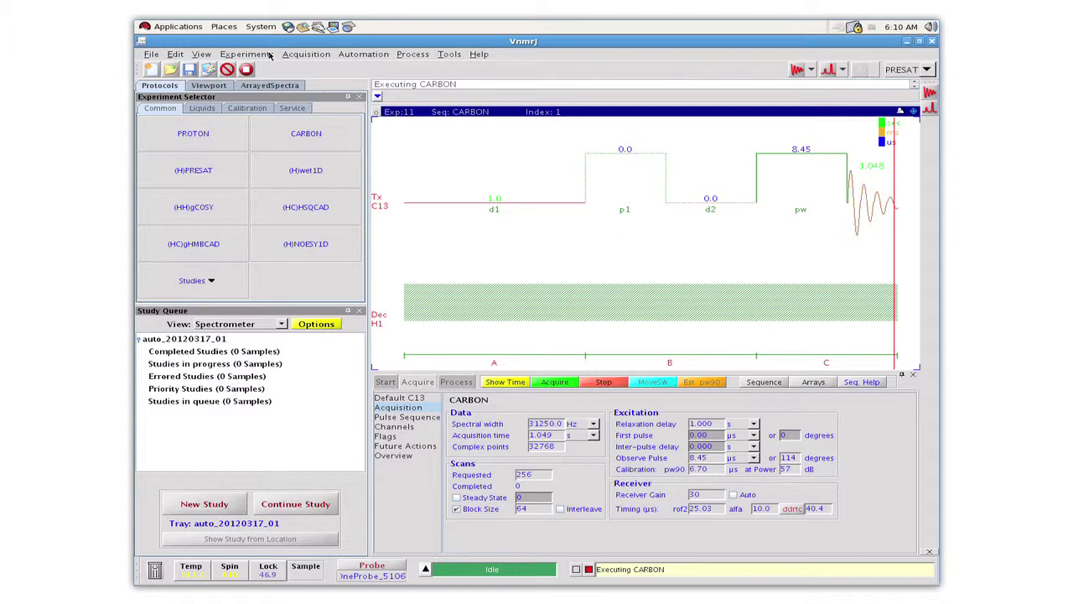
Set up new experiment parameters for the B11 nucleus.
click(268, 54)
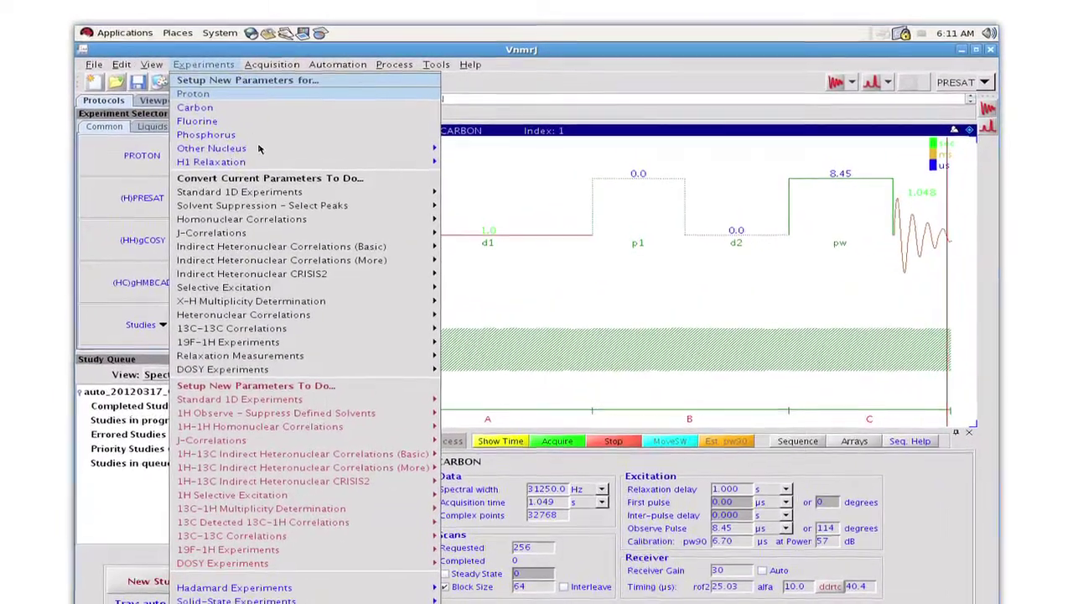
mouse_move(431, 150)
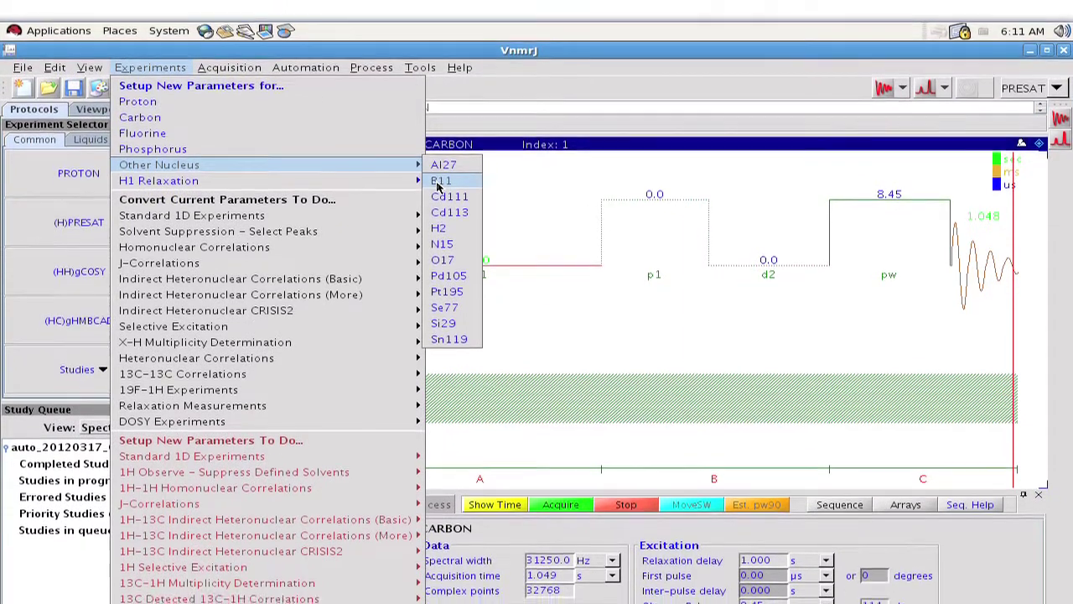
click(439, 187)
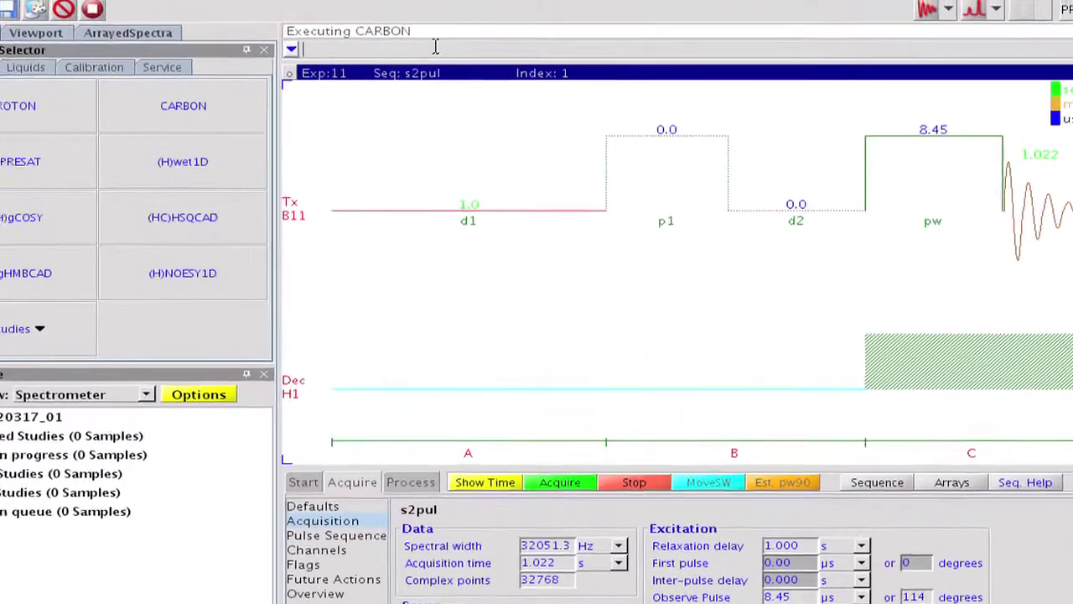
Set the pslabel parameter to 'BORON_11' from the command line.
text(pslab)
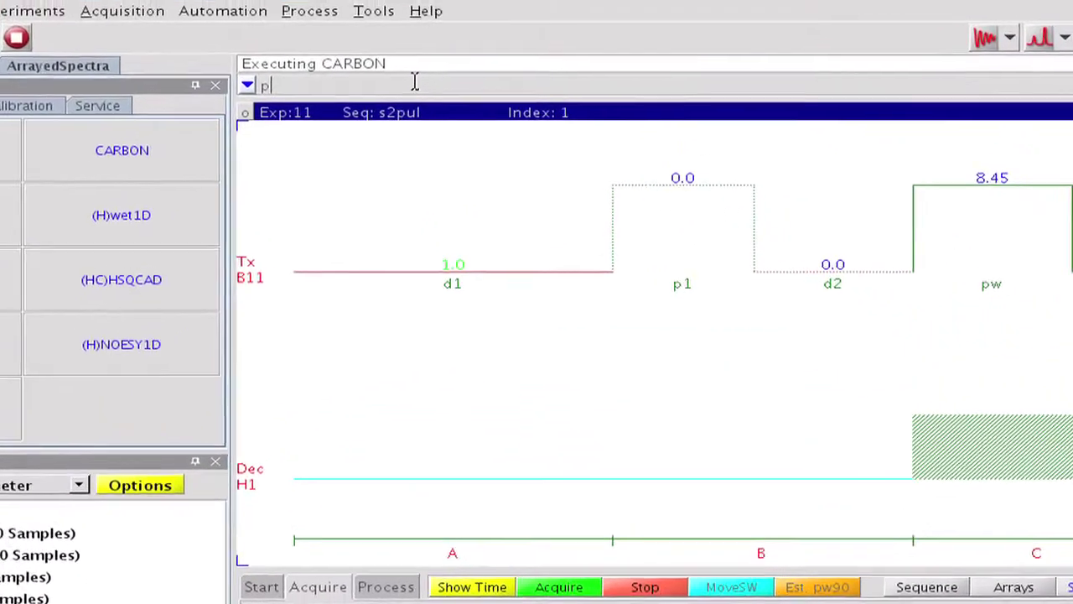
text(e)
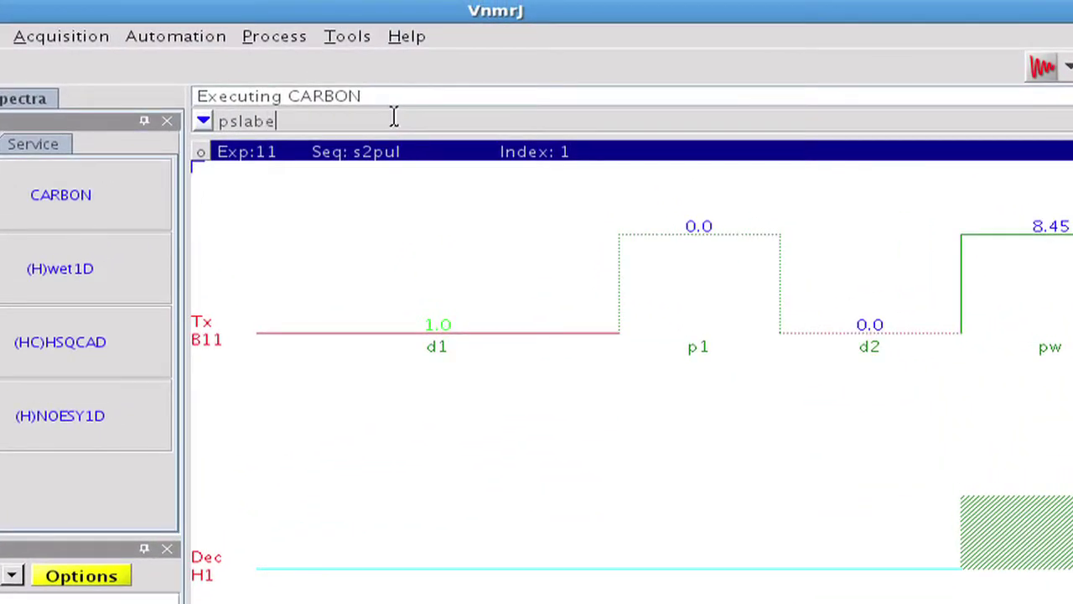
text(l='BORON)
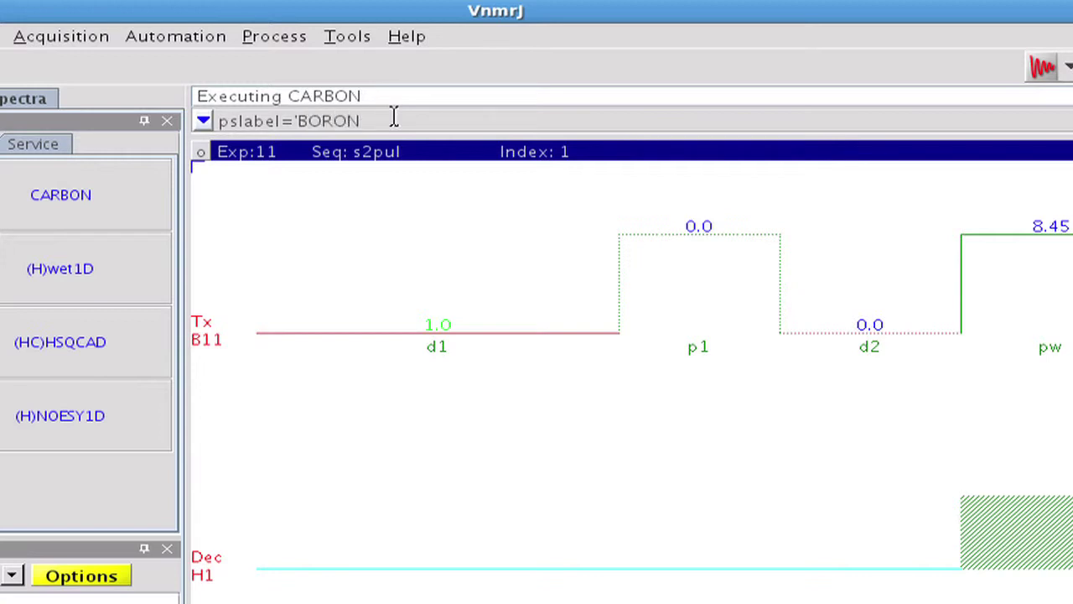
text(_11)
key(Return)
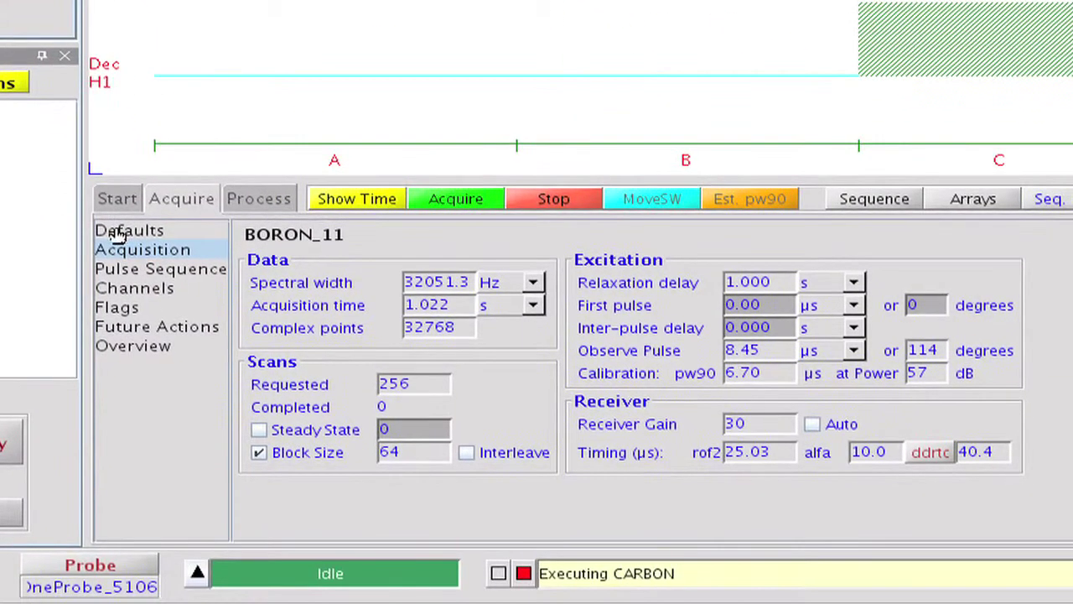
Set the number of scans to 16 in the default acquisition options.
click(146, 373)
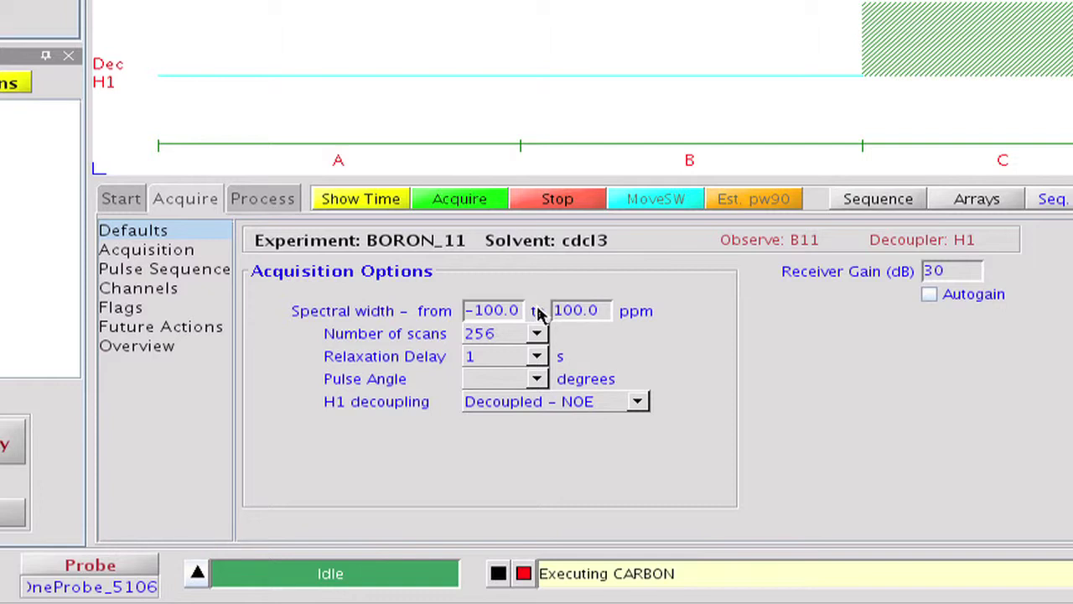
click(537, 336)
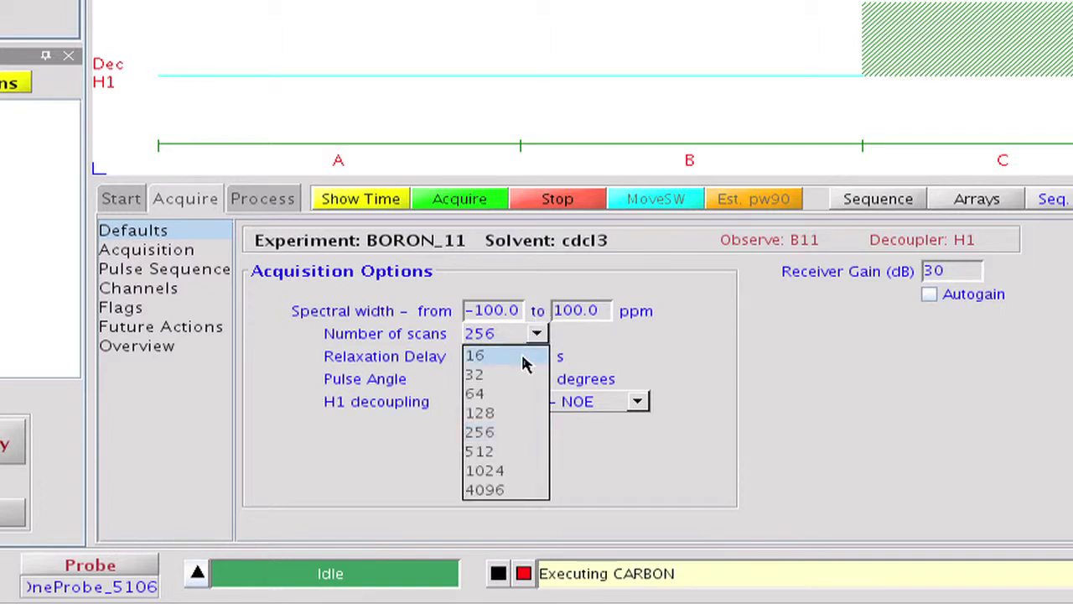
click(525, 358)
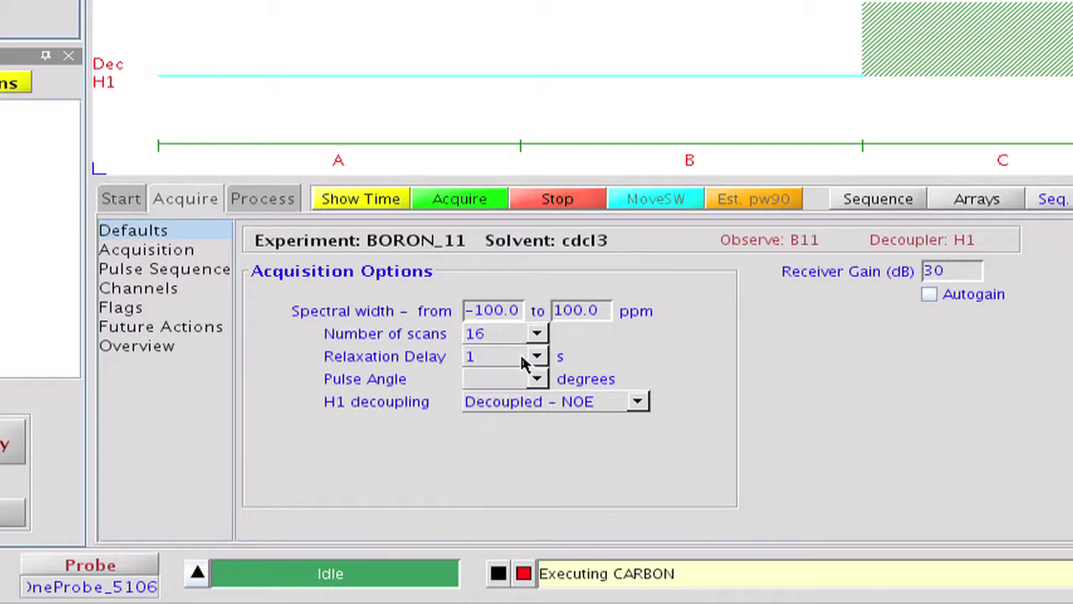
Set the acquisition time to 0.05 s and the relaxation delay to 0.01 s.
click(188, 253)
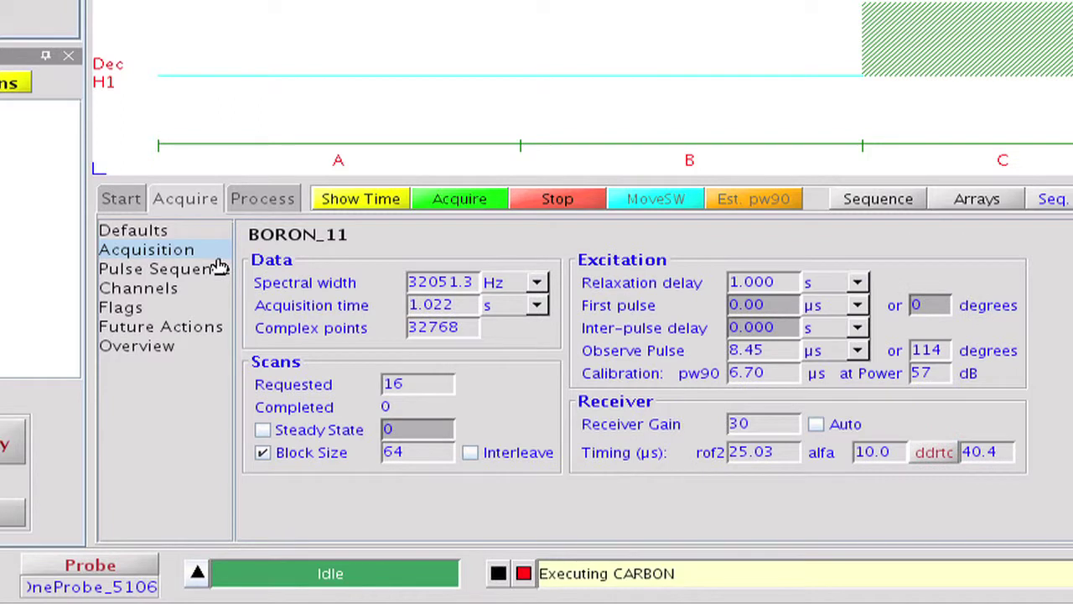
double_click(436, 305)
text(0.05)
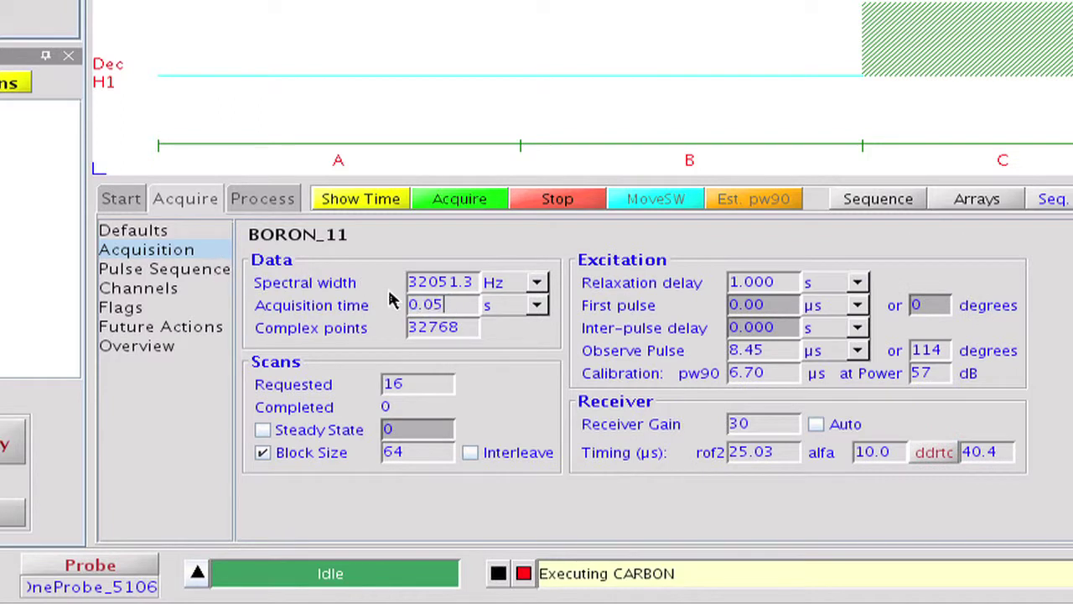
double_click(721, 277)
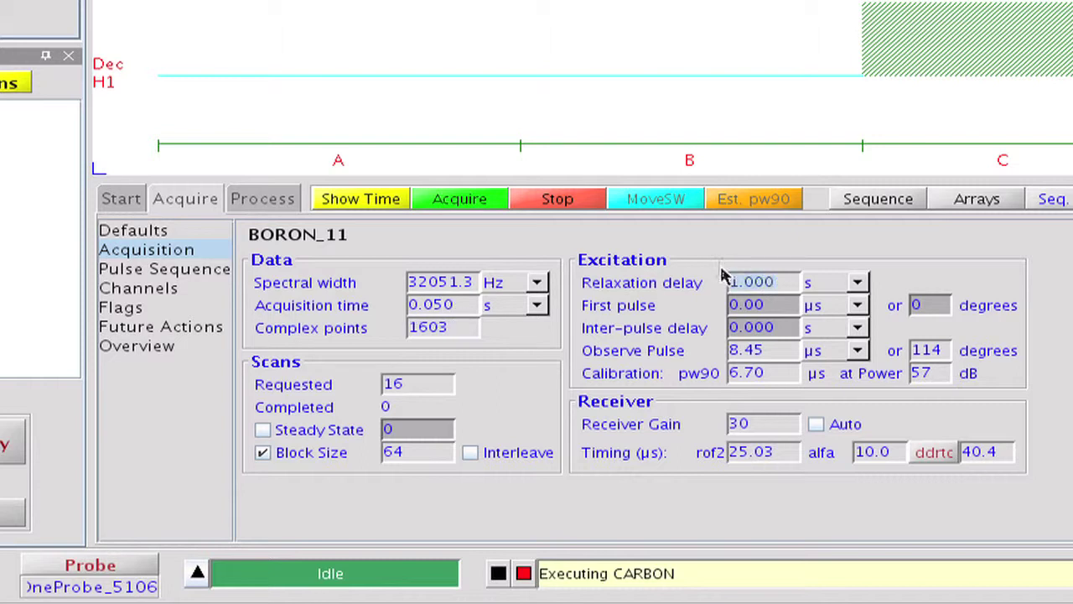
text(0.01)
Set the processing line broadening to 10 Hz and the FT data size to 16k.
click(290, 201)
double_click(753, 288)
text(10)
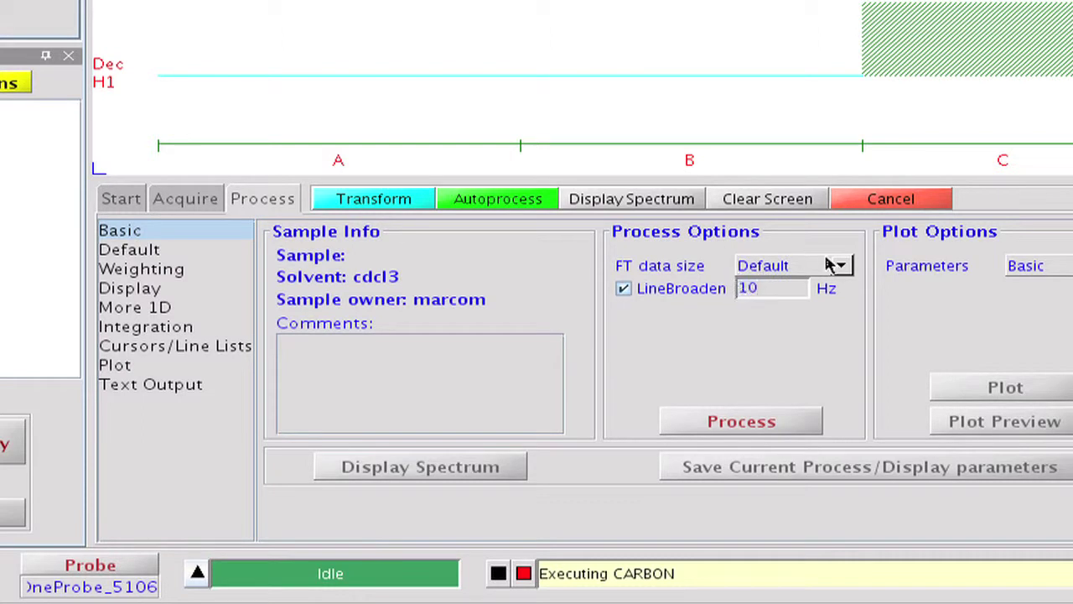
click(838, 266)
click(793, 364)
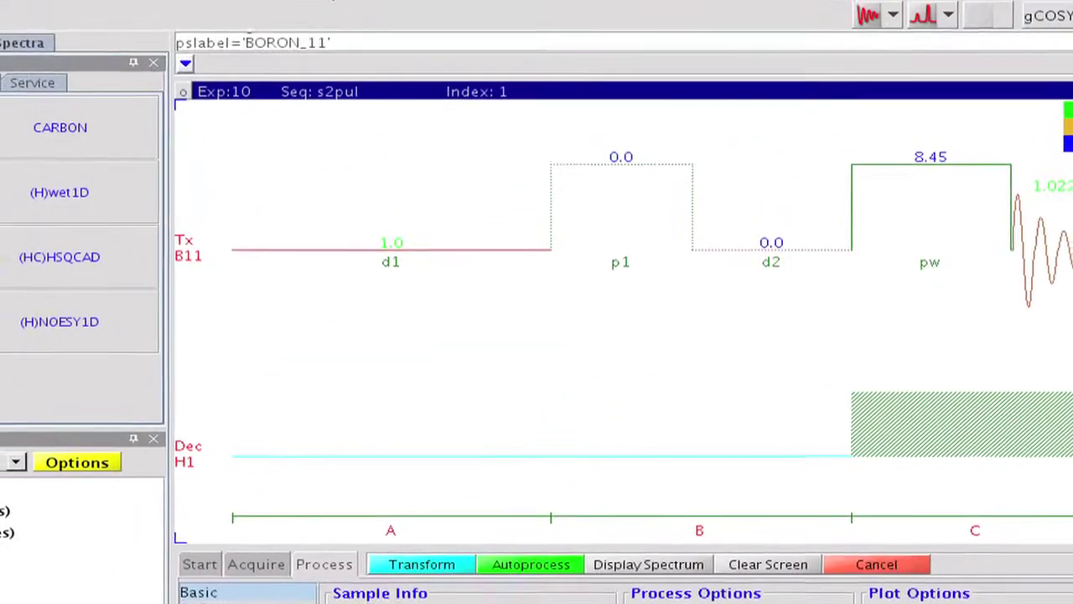
Start a custom parlib entry named BORON_11 with the new tab name BORON.
click(315, 34)
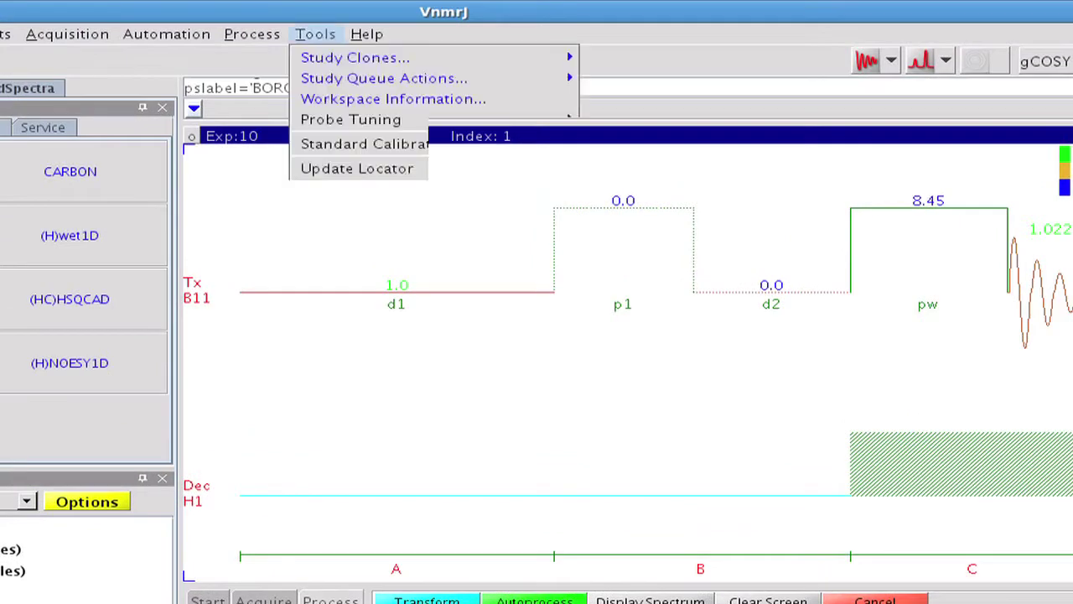
mouse_move(337, 59)
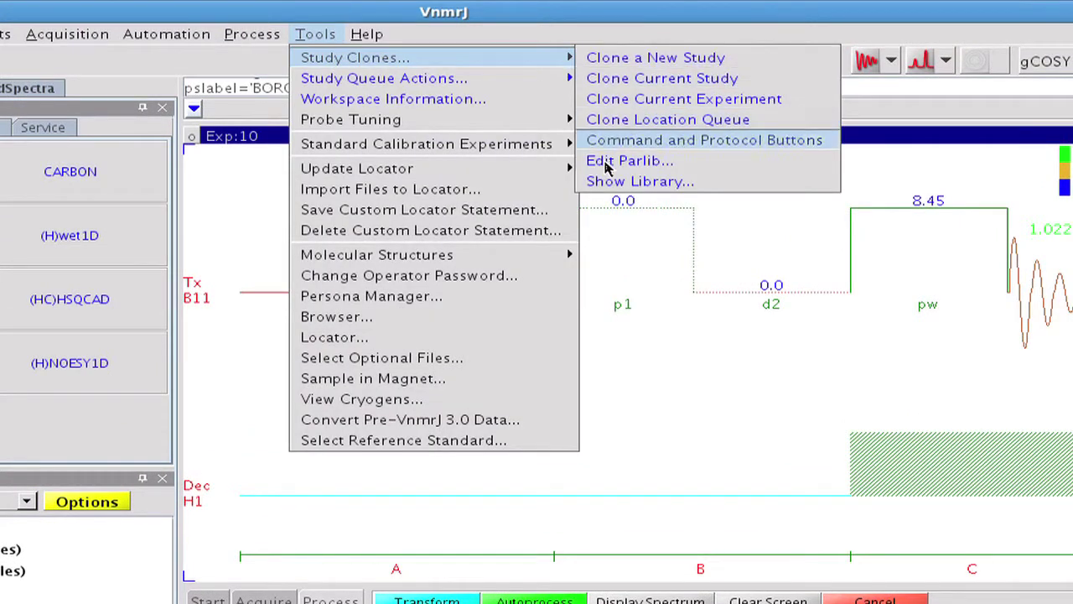
click(609, 163)
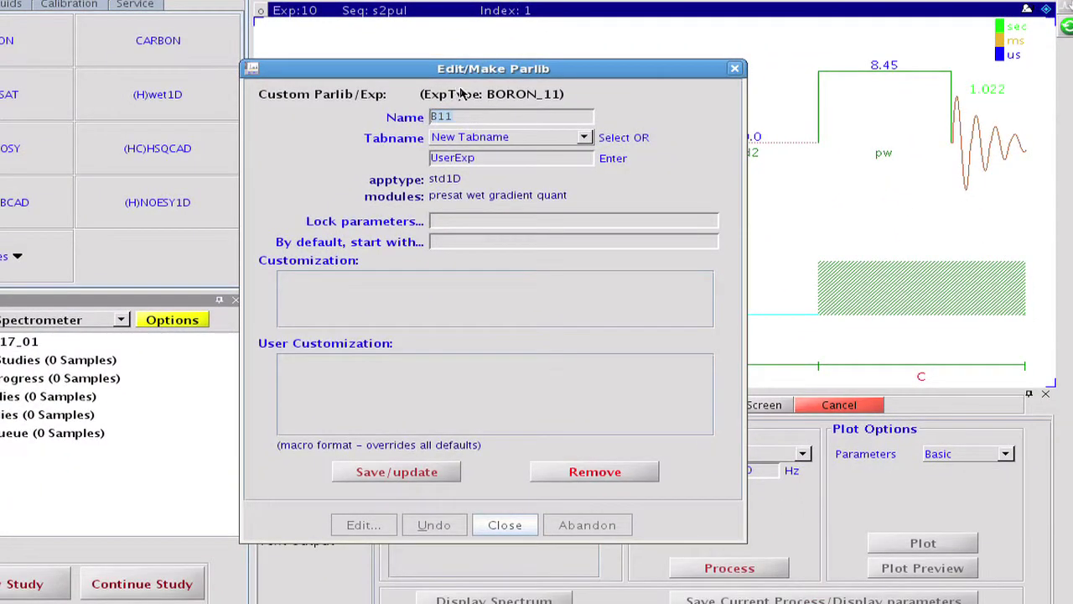
text(BORON_11)
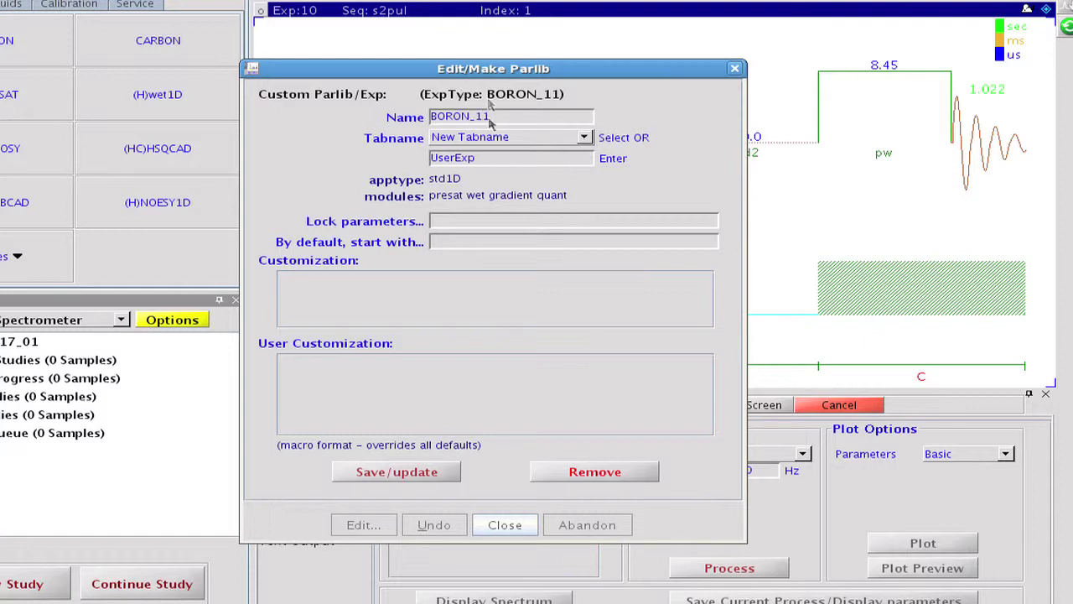
click(430, 159)
text(BORON)
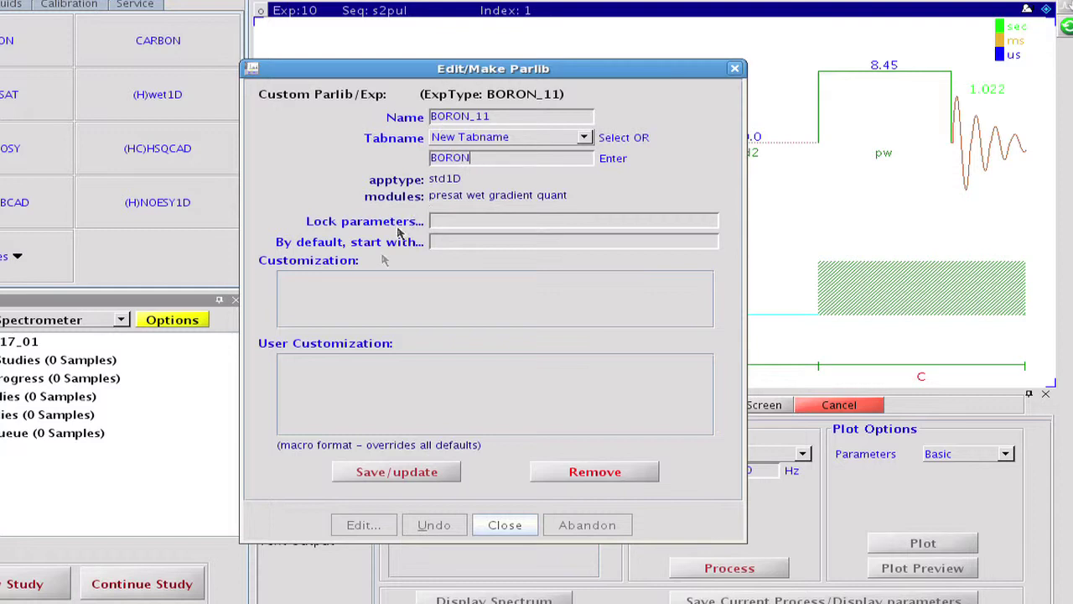
Add pw(90) as the parlib's user customization, save the entry and close the editor.
click(312, 358)
text(pw(90))
click(399, 472)
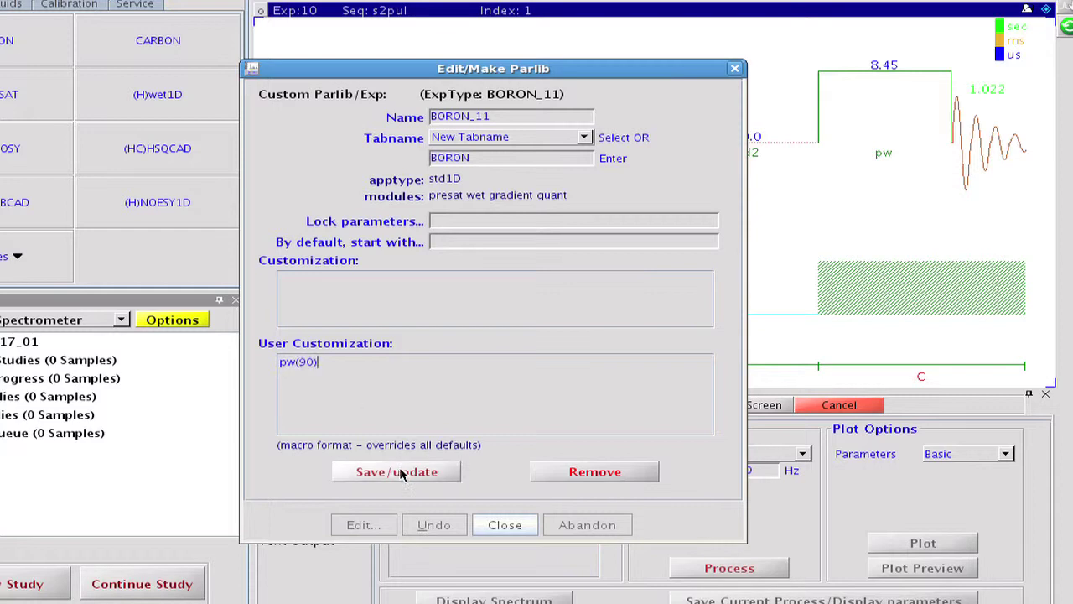
click(496, 525)
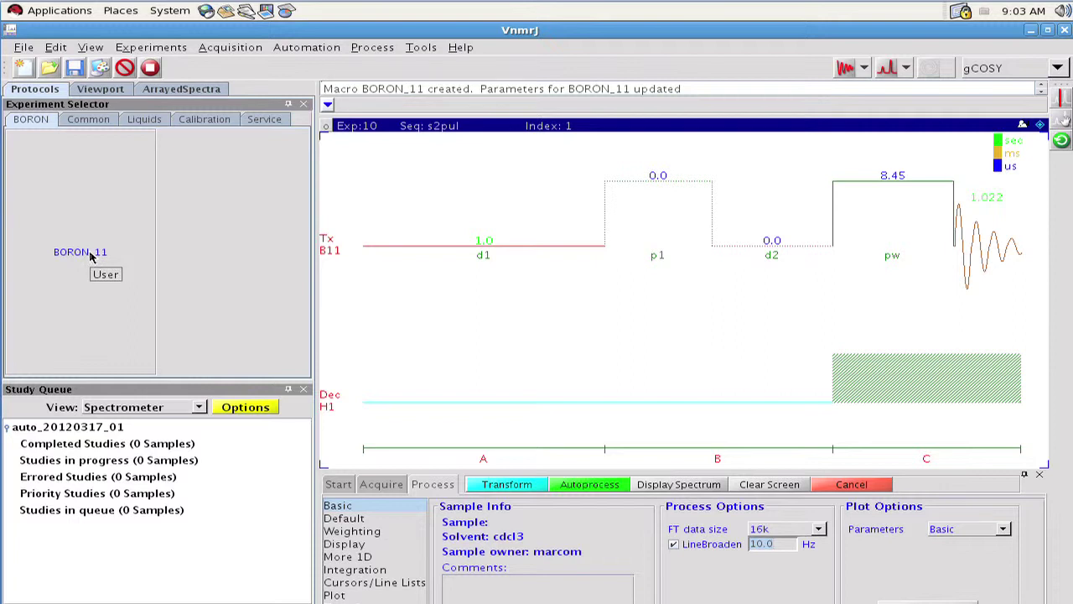
Load the BORON_11 protocol, acquire its spectrum and expand the region containing the peaks.
click(91, 255)
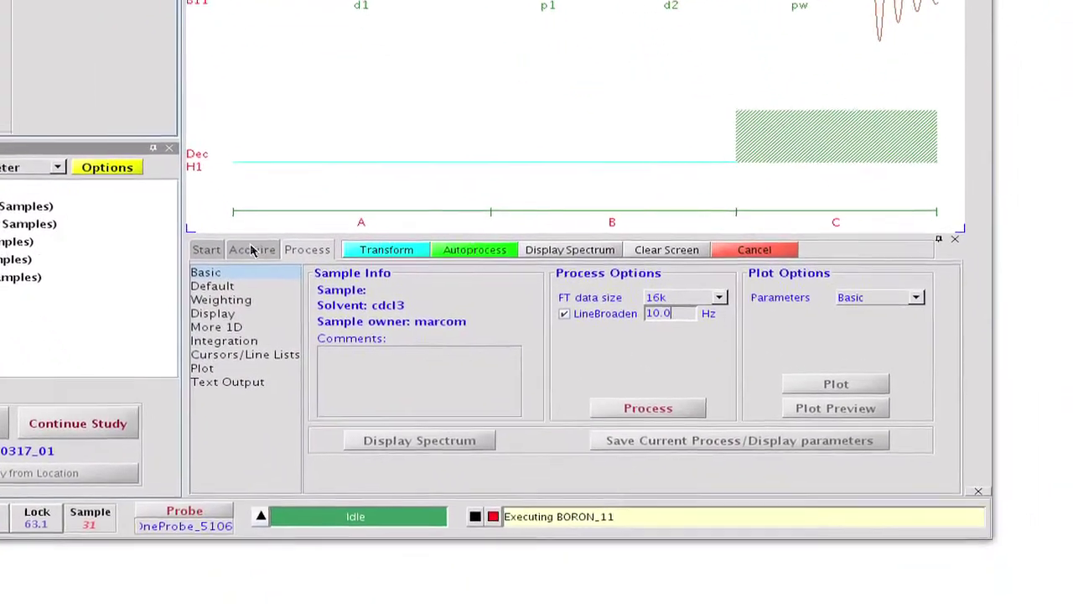
click(251, 250)
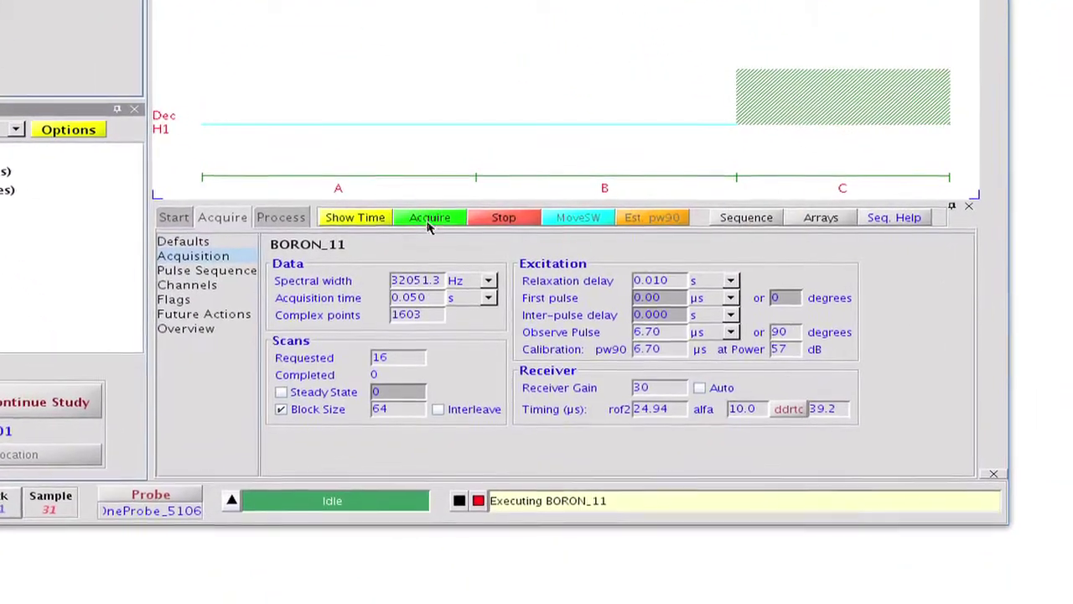
click(428, 225)
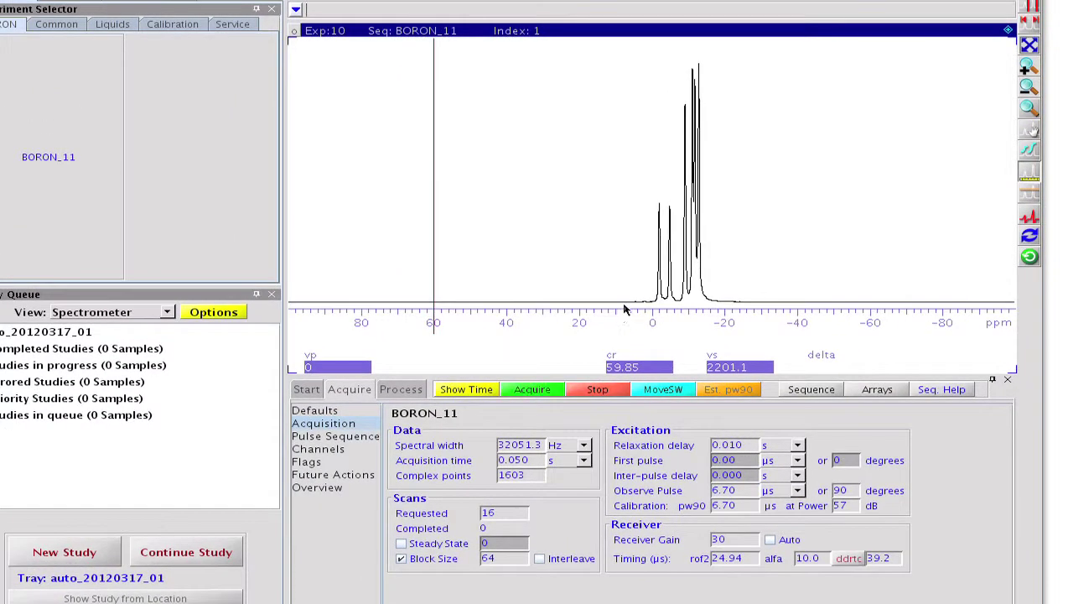
drag(639, 310, 724, 302)
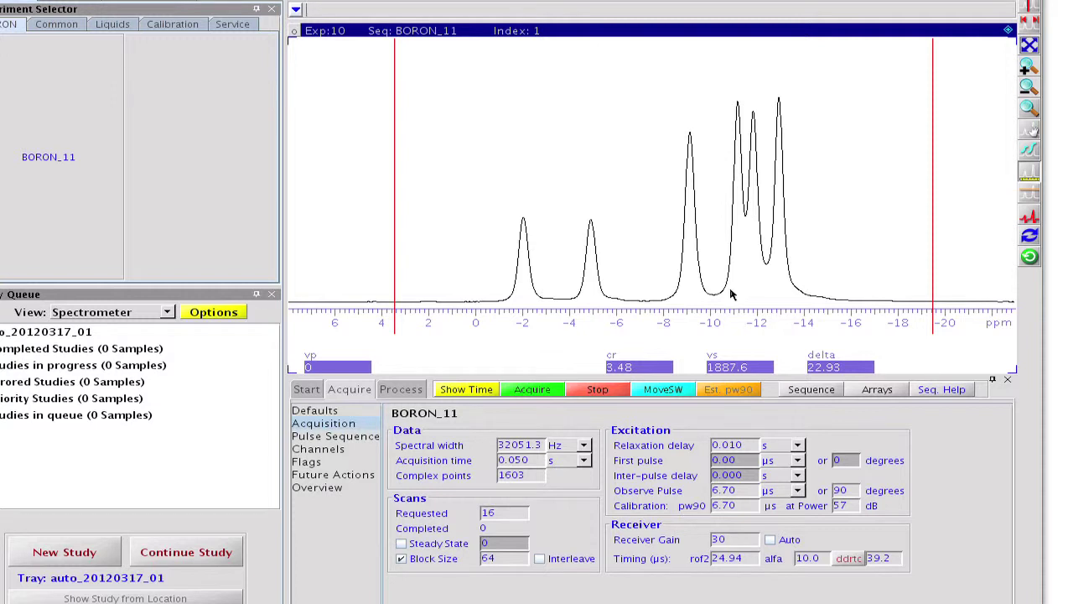
Set the requested scans to 1 and add pw as an arrayed parameter.
drag(501, 513, 480, 512)
text(1)
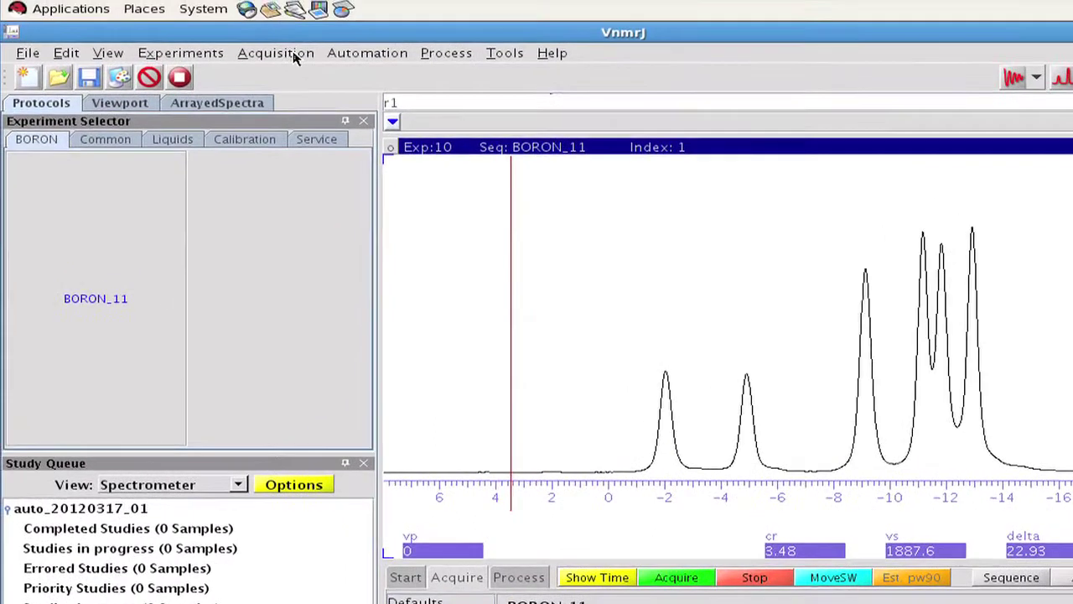
click(270, 28)
click(294, 77)
click(124, 81)
text(pw)
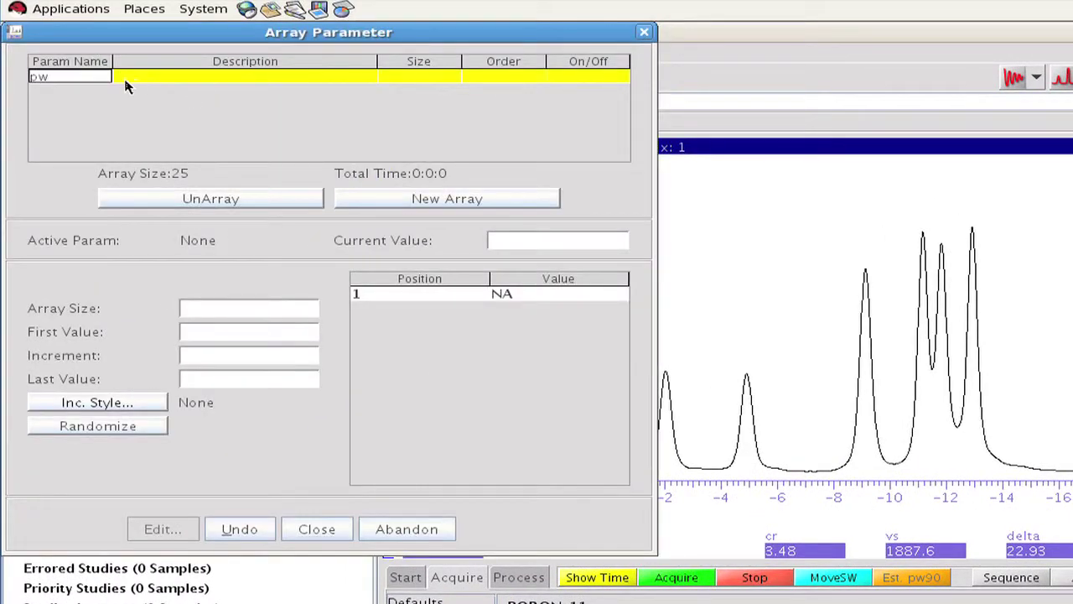
key(Return)
Define the pw array with 25 values, first value 2 and increment 2, check the value list and close the array settings.
double_click(178, 307)
text(25)
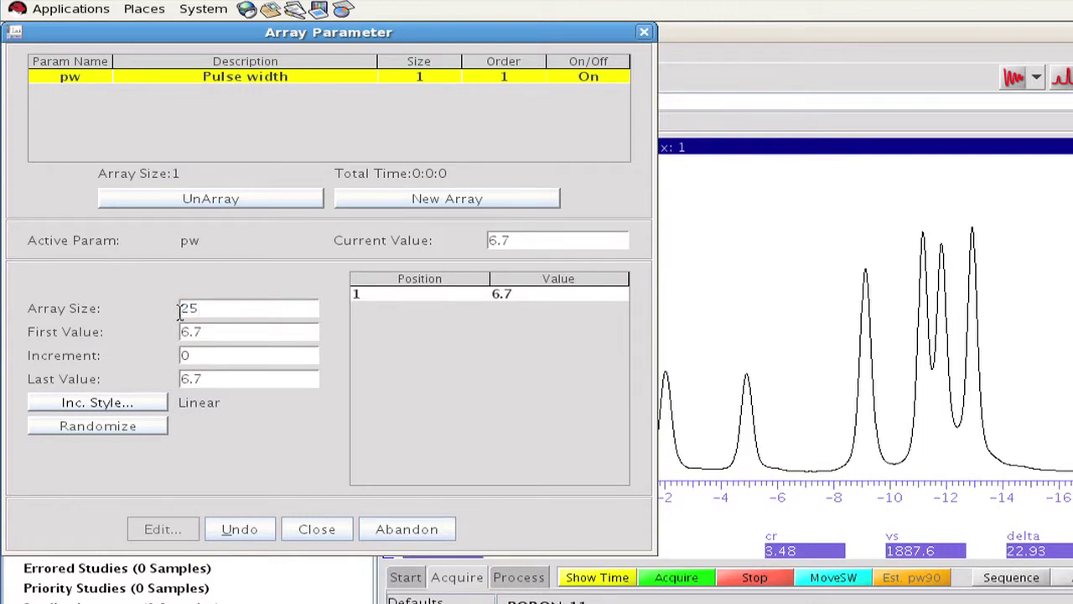
key(Return)
double_click(178, 332)
text(2)
click(178, 354)
double_click(179, 354)
text(2)
key(Return)
scroll(612, 369, down, 4)
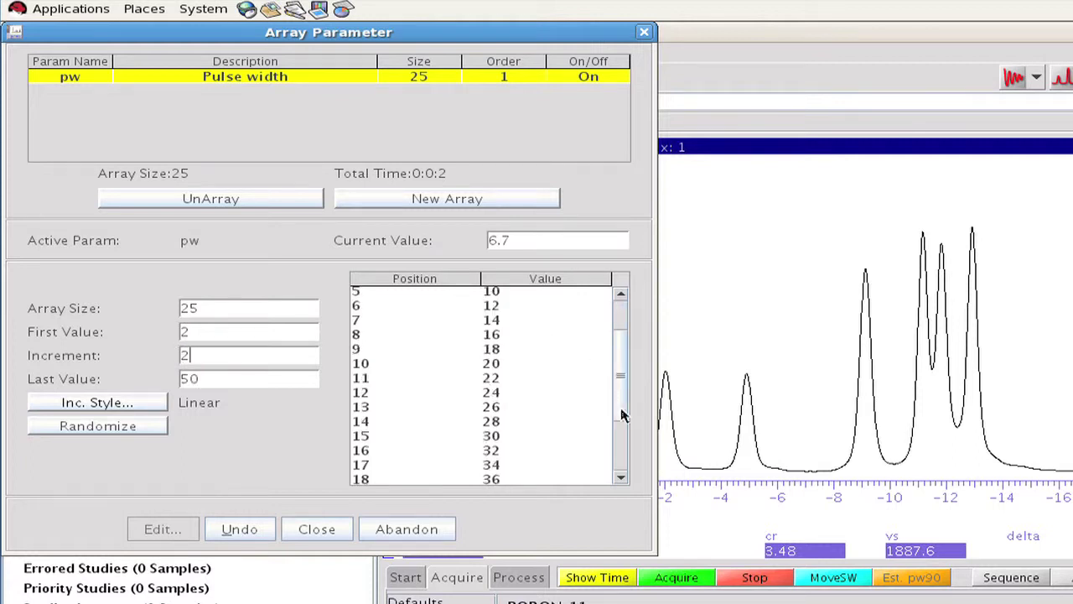
scroll(621, 445, down, 2)
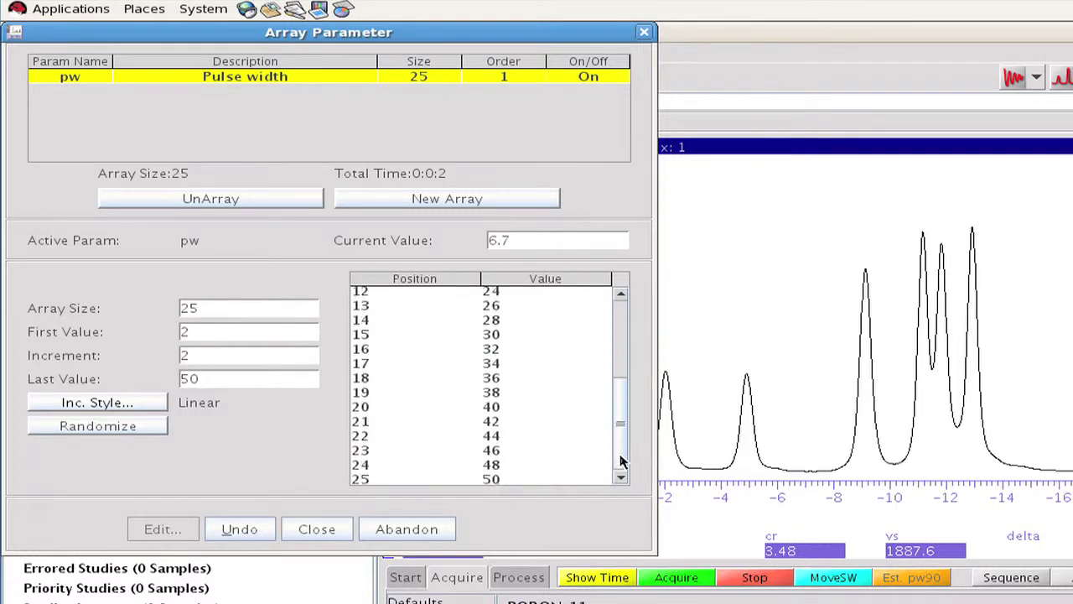
click(329, 529)
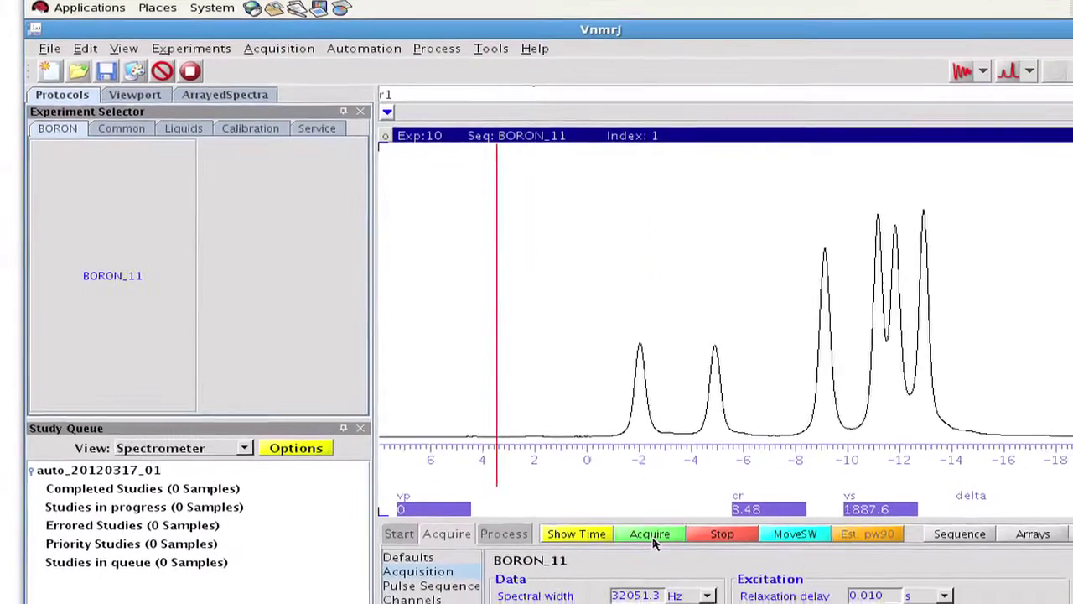
Acquire the pw array and show the array values under the horizontally arrayed spectra.
click(652, 566)
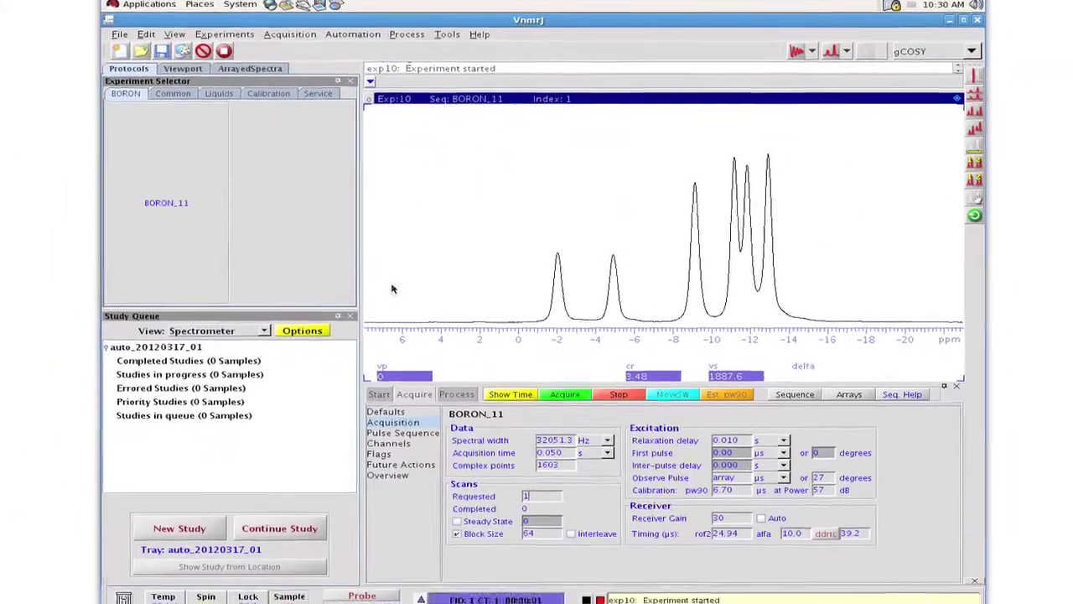
click(276, 67)
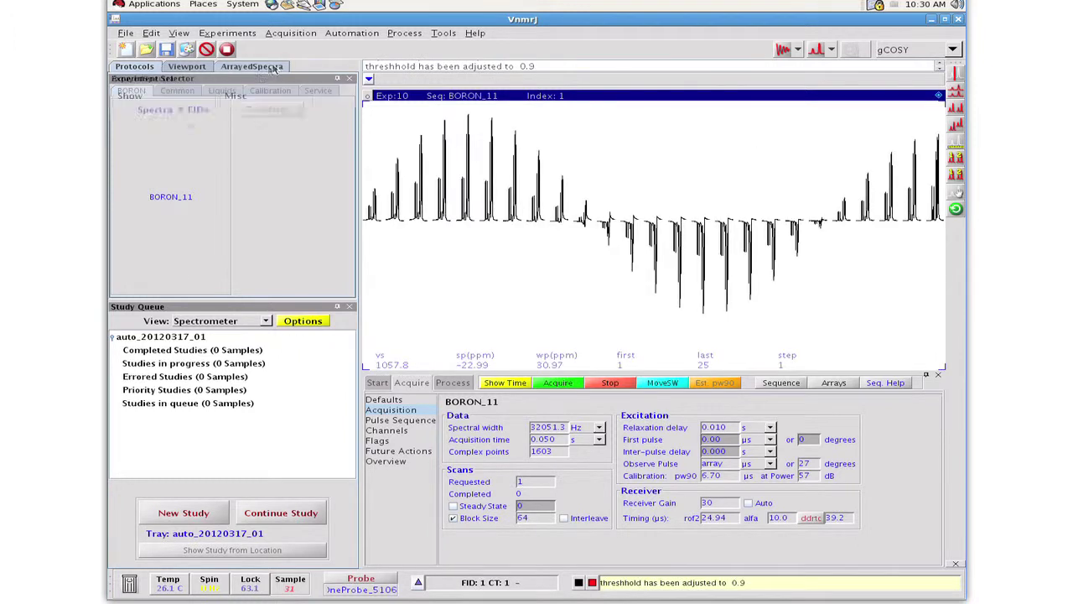
click(204, 227)
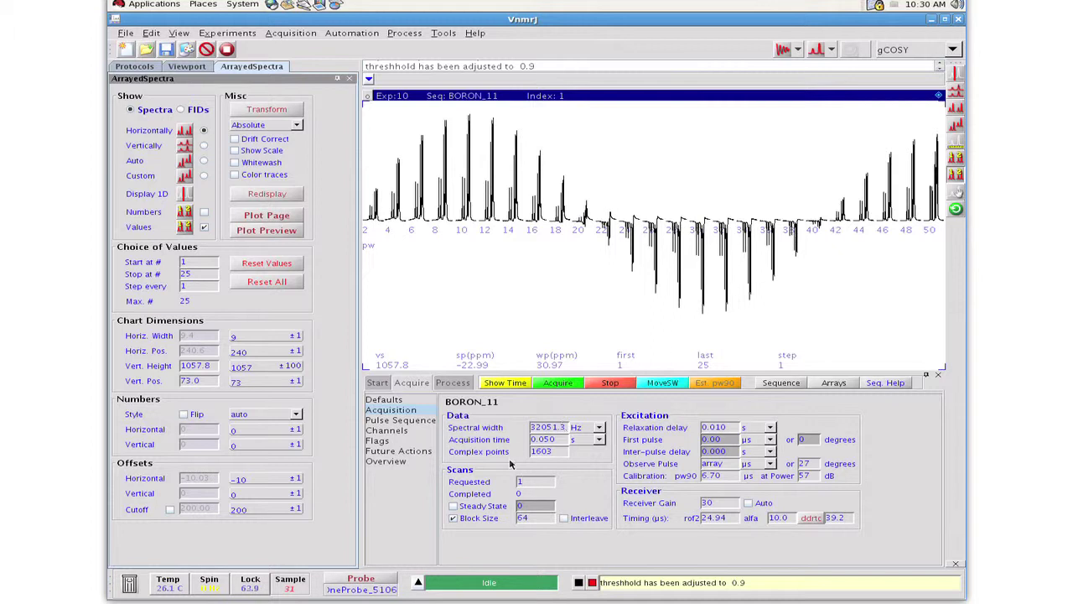
Open the OneProbe_5106 probe file for editing and add B11 as a nucleus.
click(362, 578)
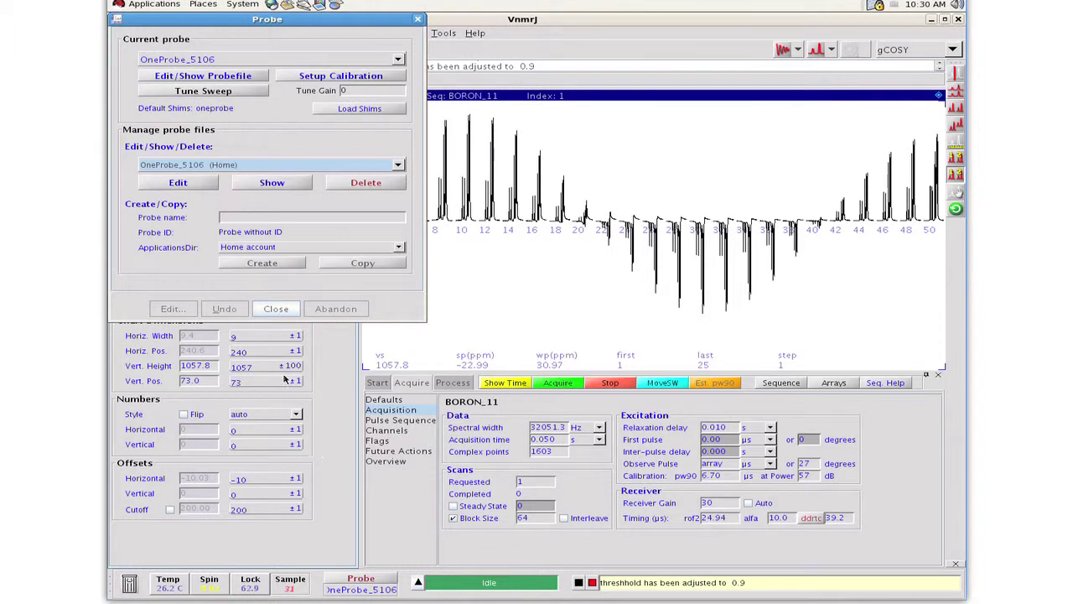
click(203, 187)
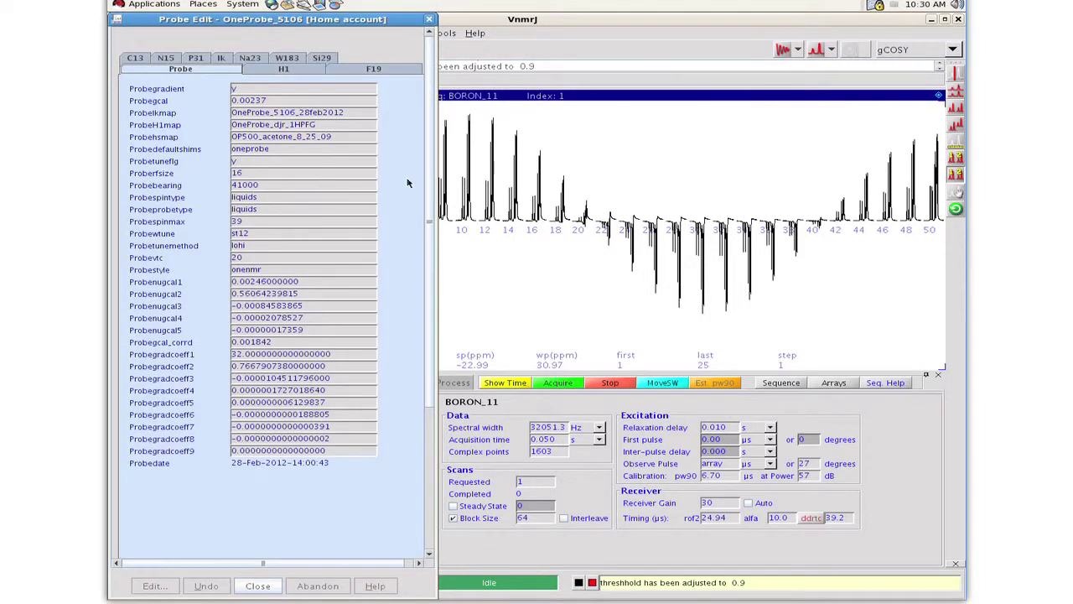
scroll(428, 201, down, 5)
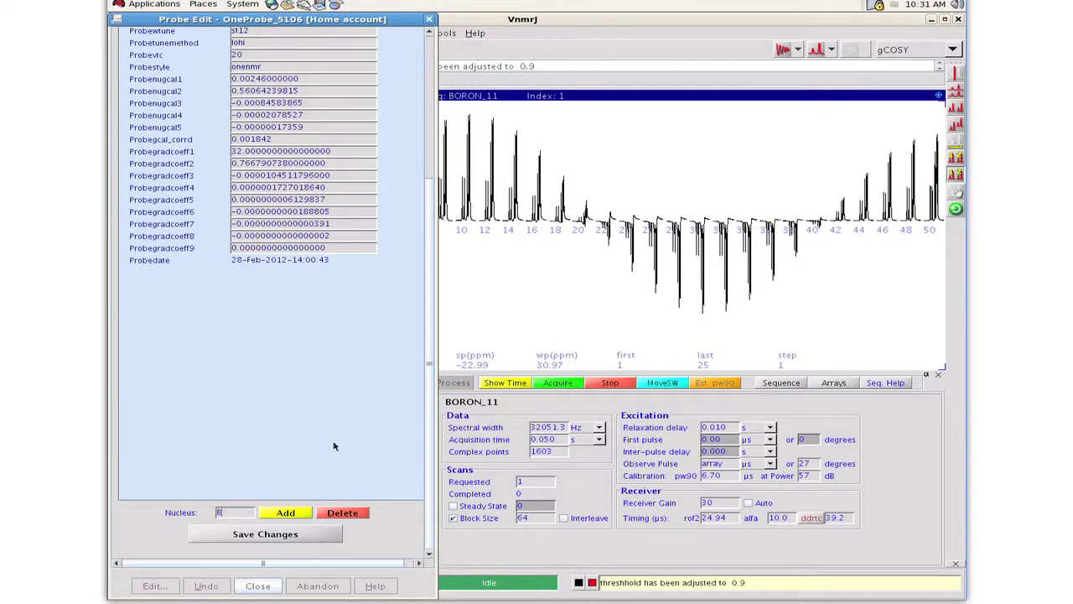
click(293, 513)
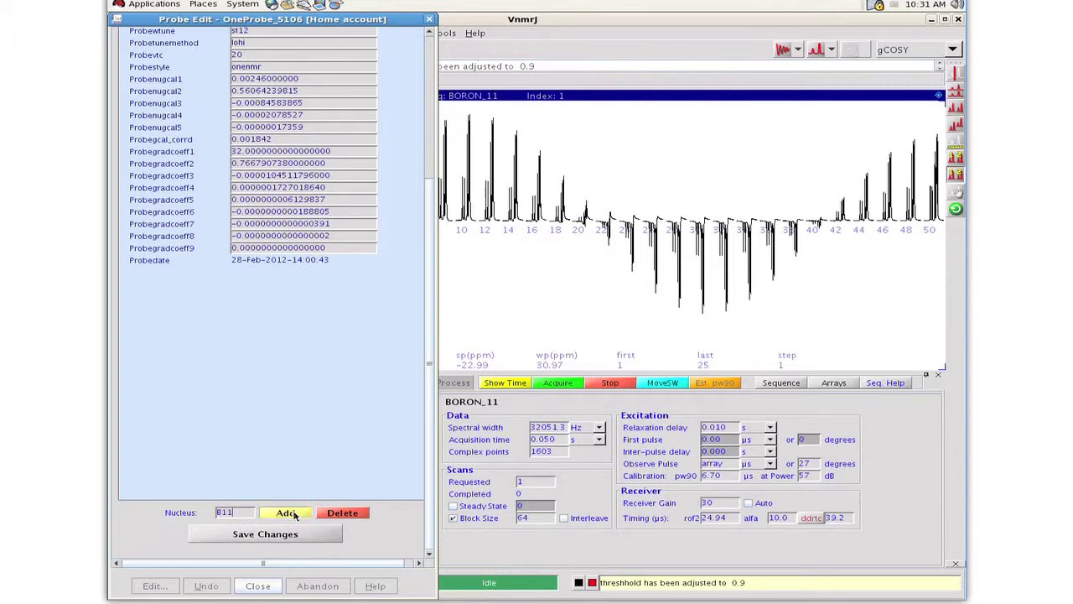
Set the B11 pw90 to 10.1 in the probe file, save the changes and close the probe windows.
click(322, 57)
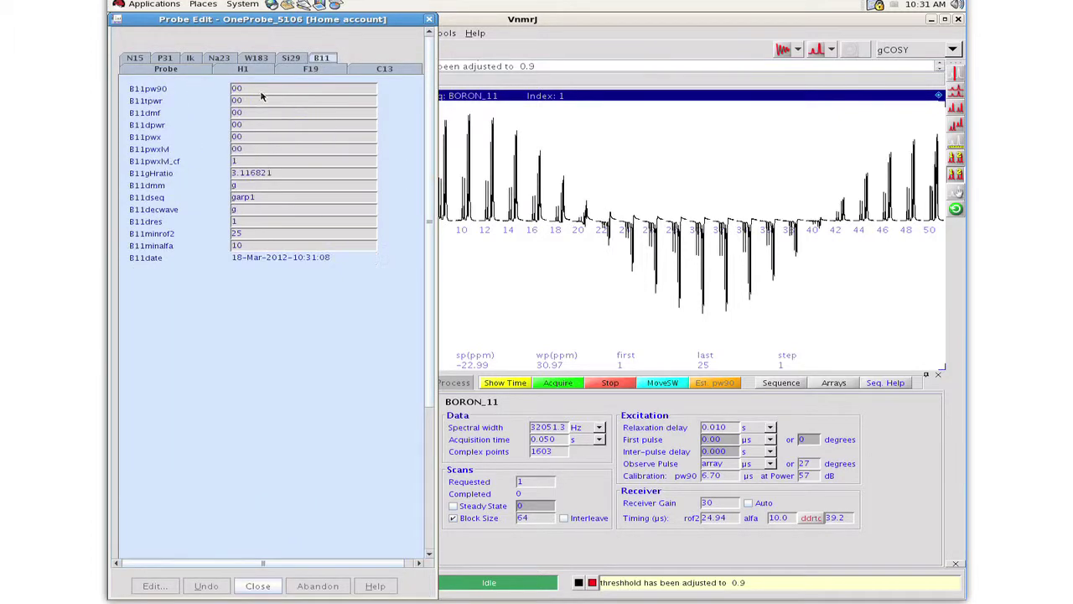
text(.1)
scroll(412, 344, down, 5)
click(285, 535)
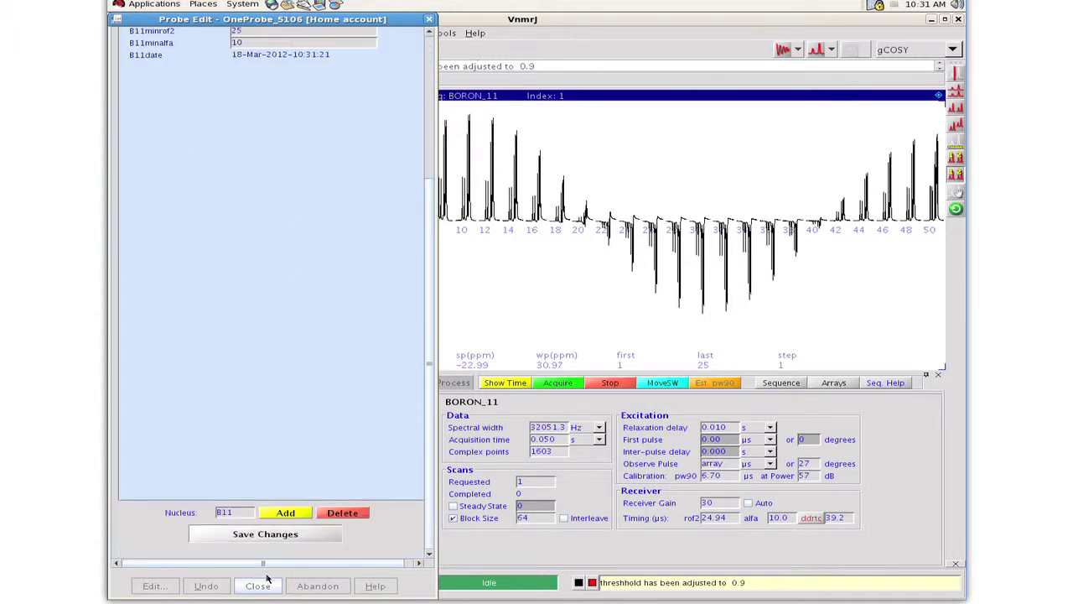
click(258, 586)
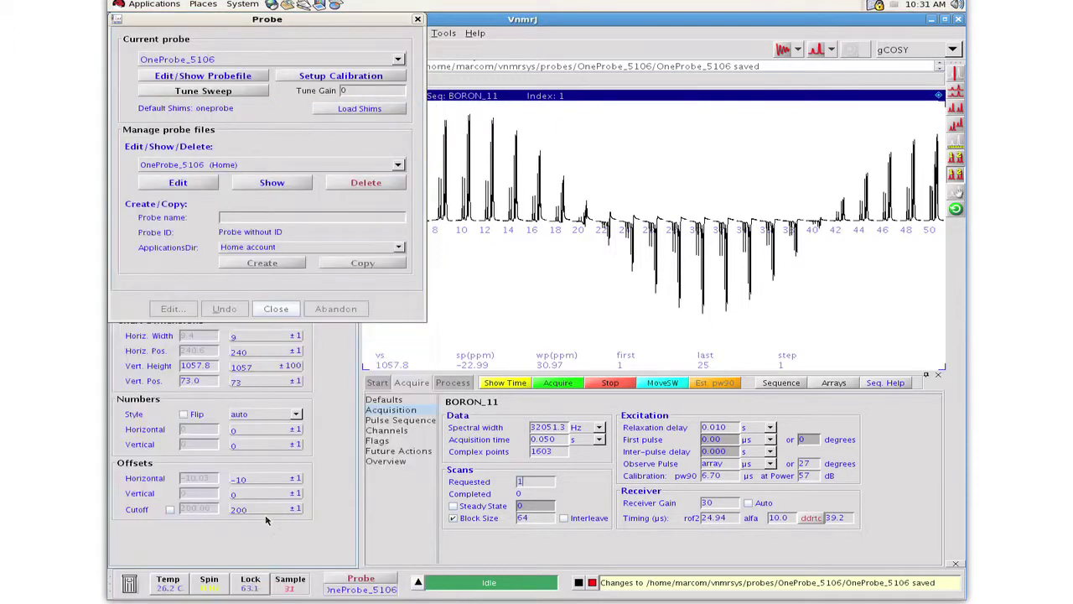
click(277, 309)
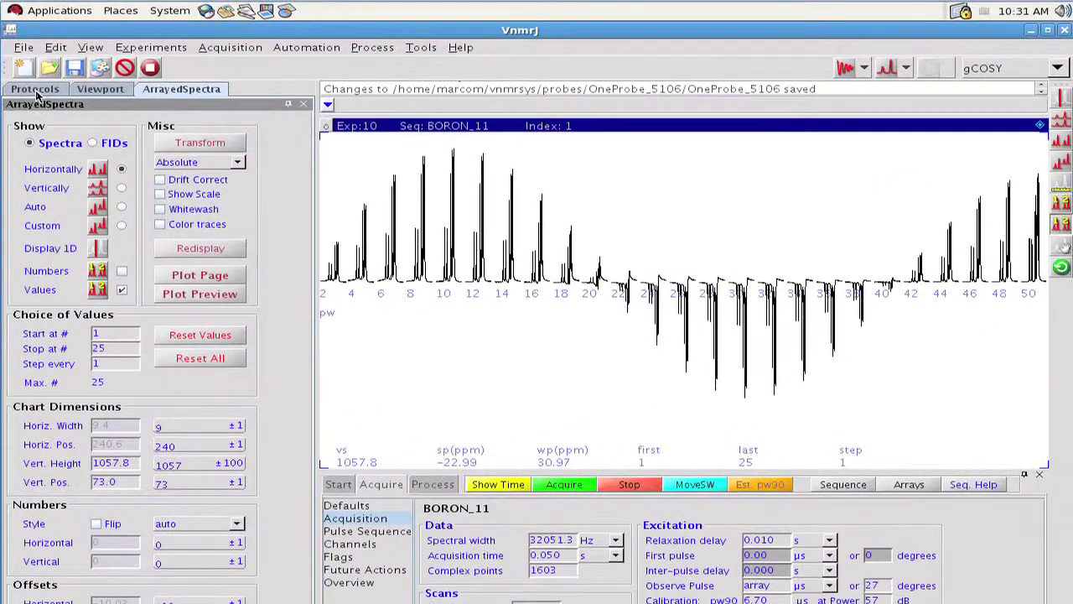
Load the BORON_11 protocol and start cloning a new study.
click(36, 91)
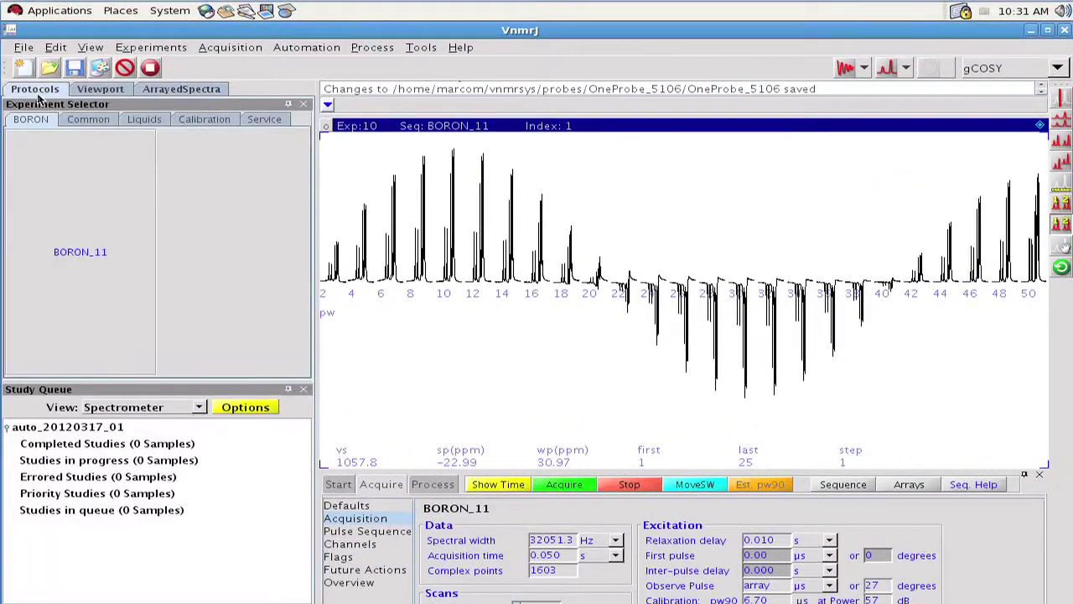
click(75, 245)
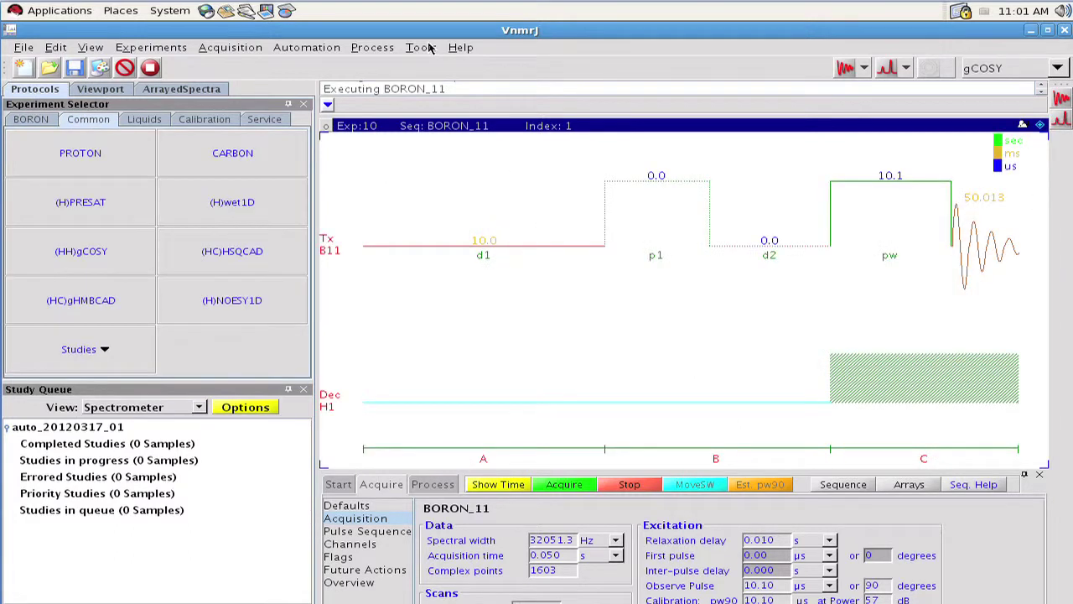
click(429, 49)
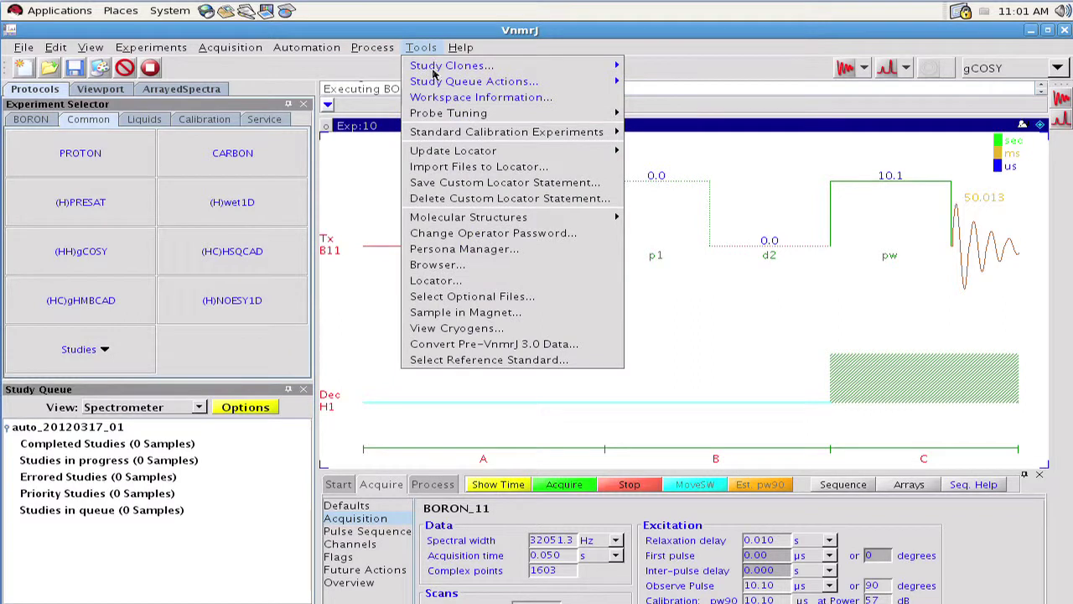
mouse_move(591, 65)
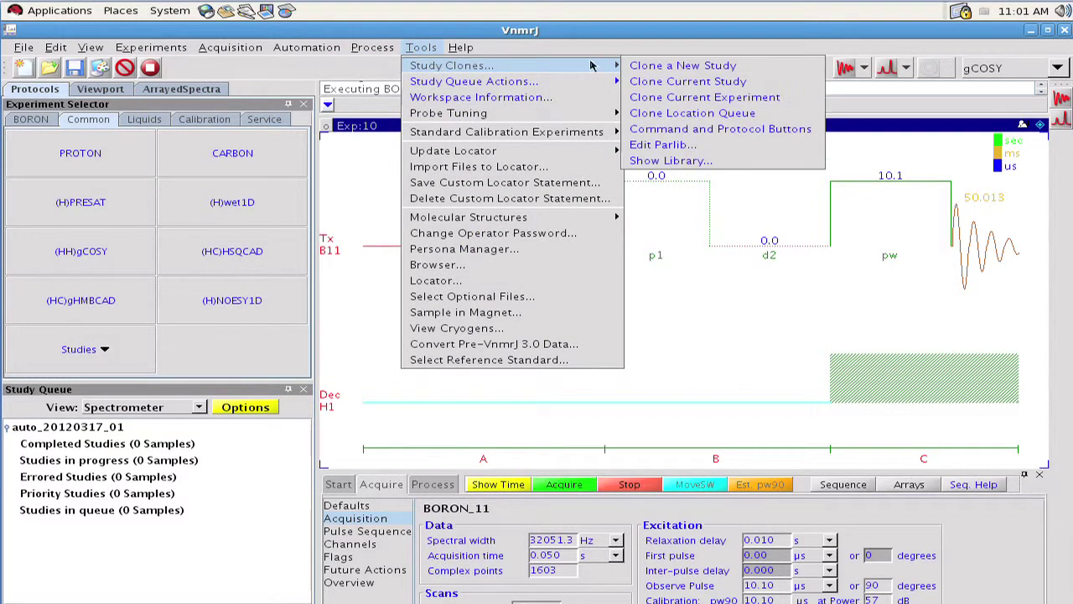
click(647, 68)
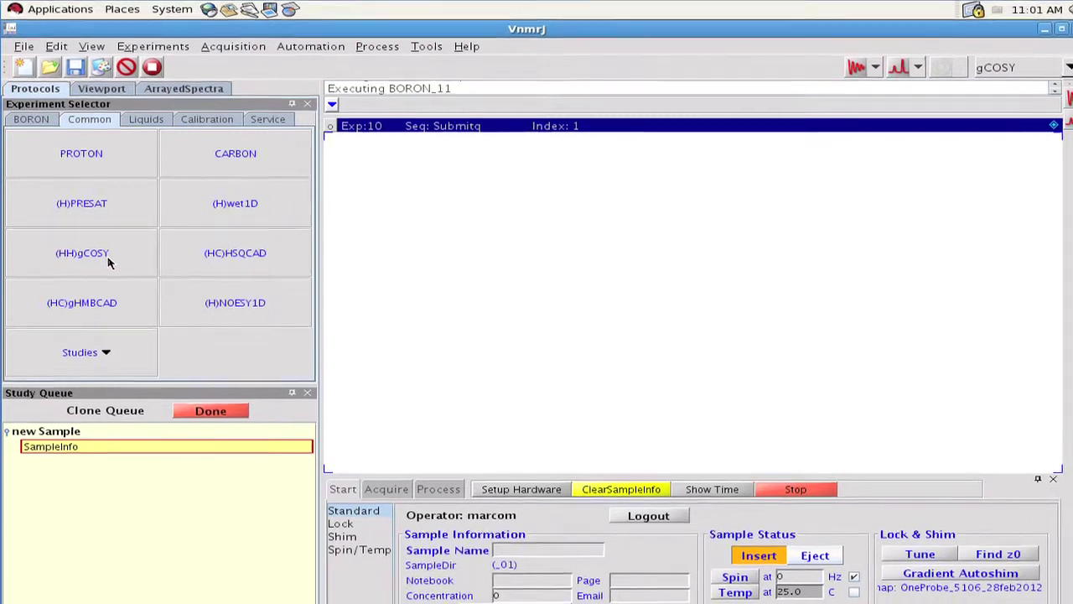
Add the gCOSY experiment to the clone queue and open its acquisition parameters.
click(118, 276)
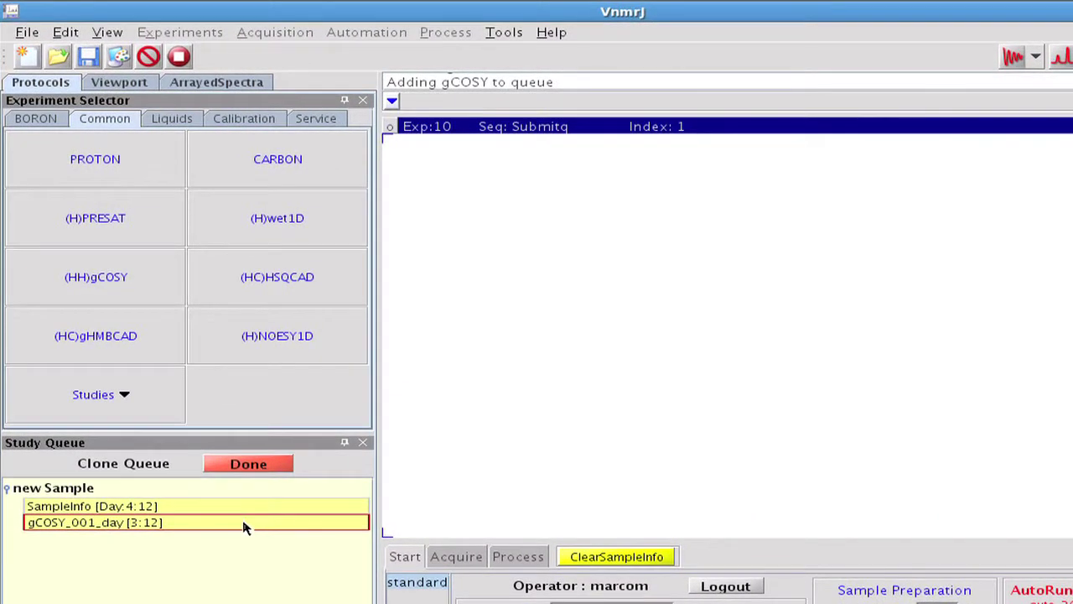
click(245, 526)
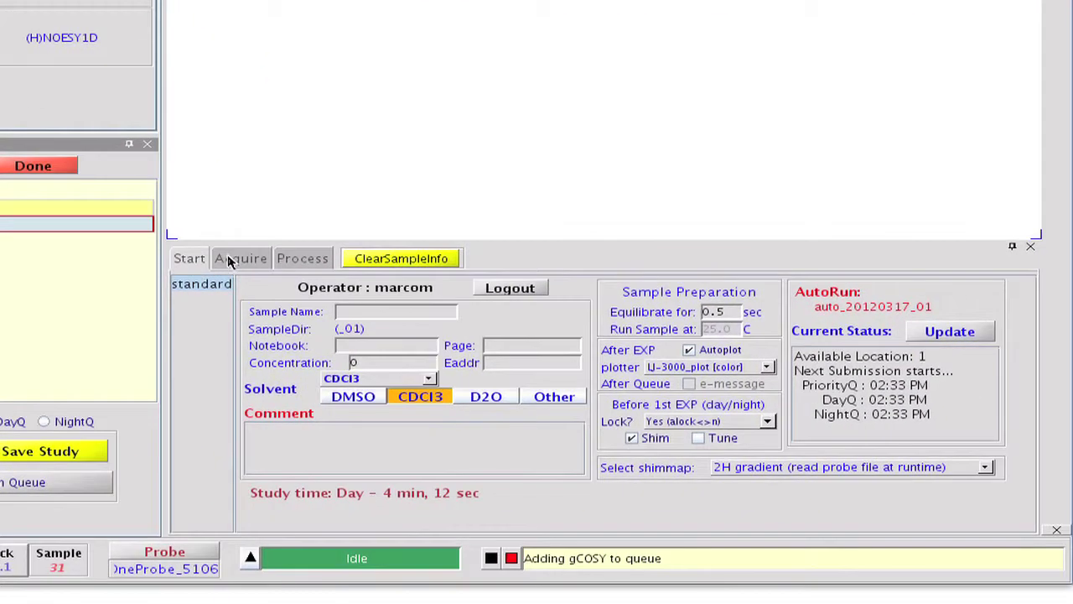
click(241, 283)
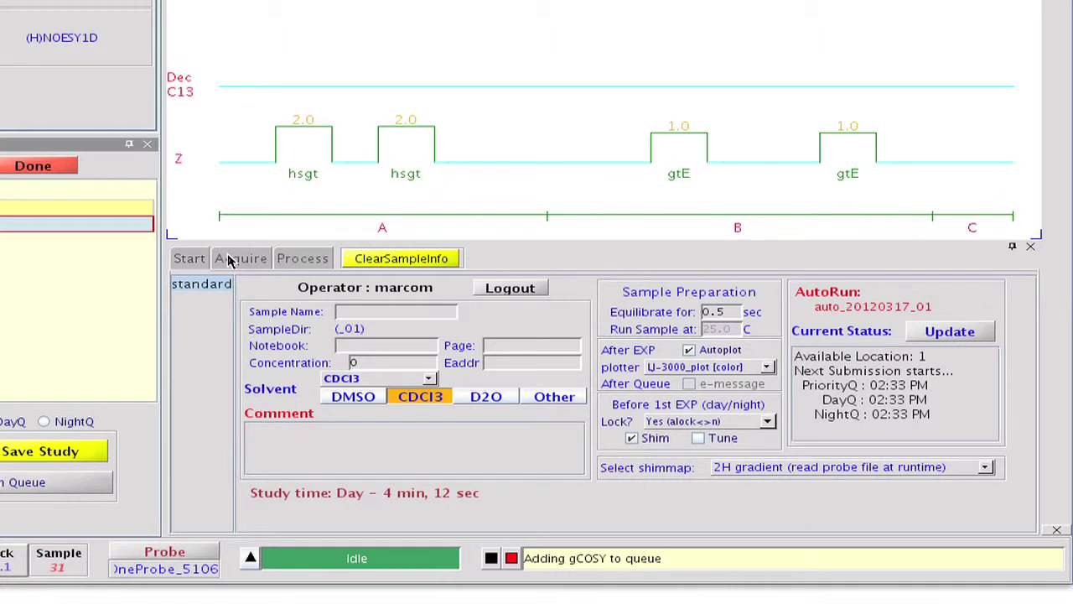
Change the gCOSY starting experiment to the other protocol BORON_11 and update the current parameters from it.
click(222, 299)
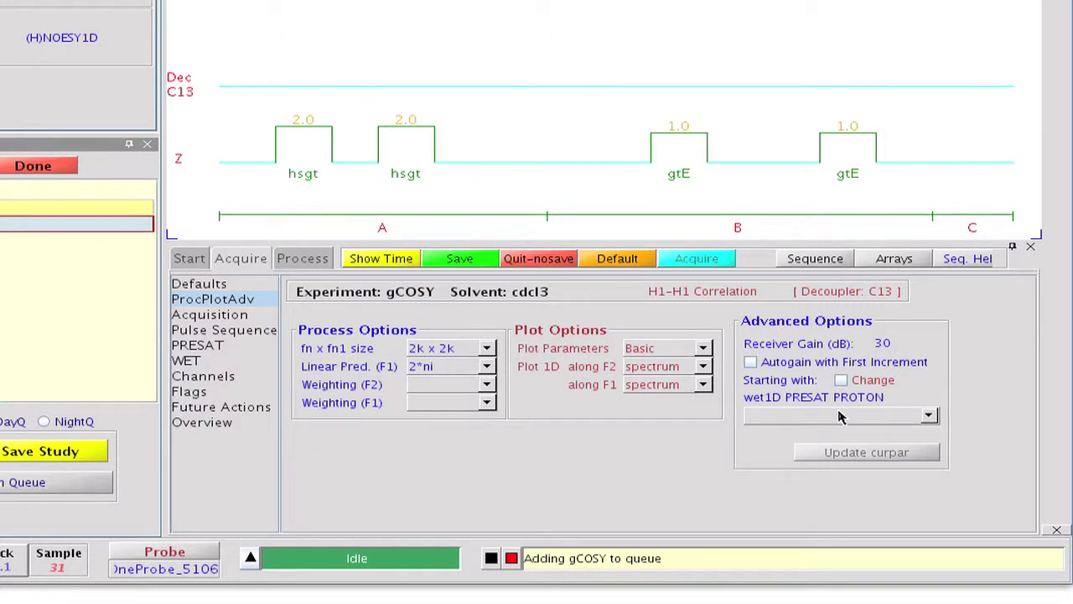
click(841, 380)
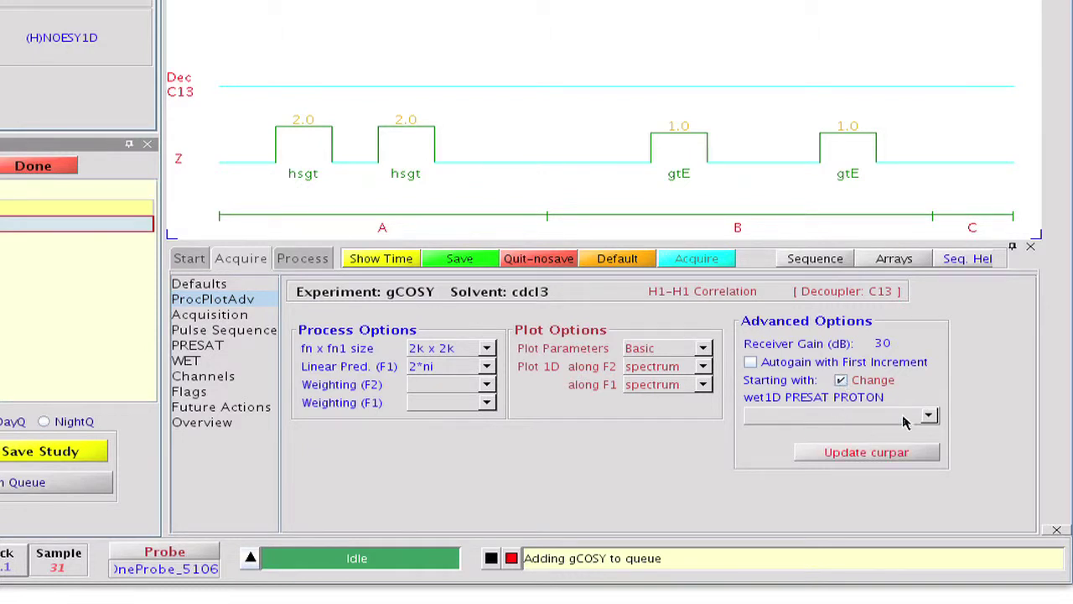
click(929, 417)
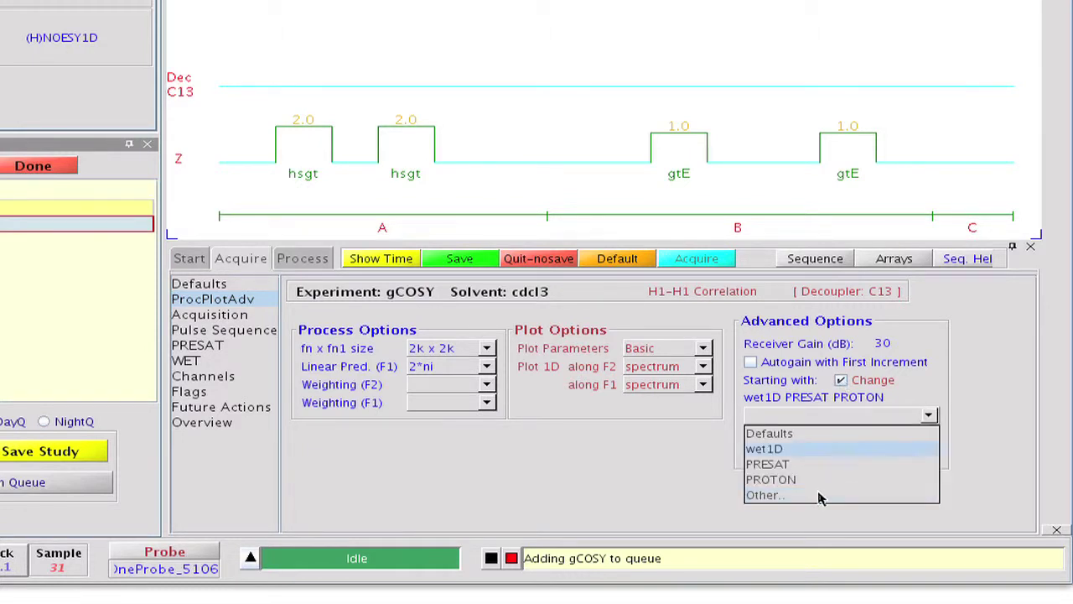
click(814, 493)
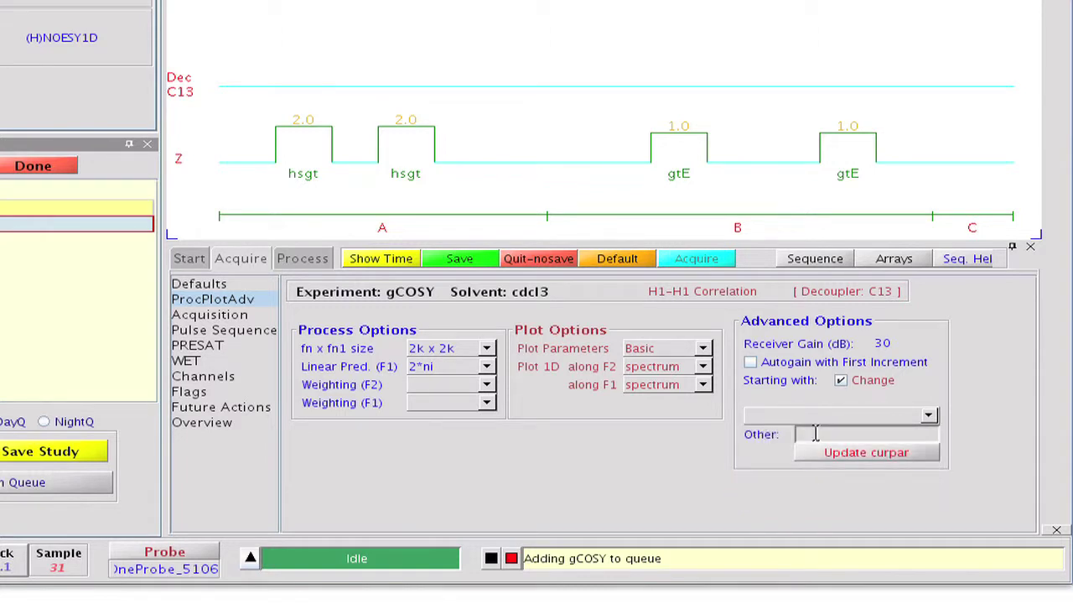
click(815, 431)
text(BORON_11)
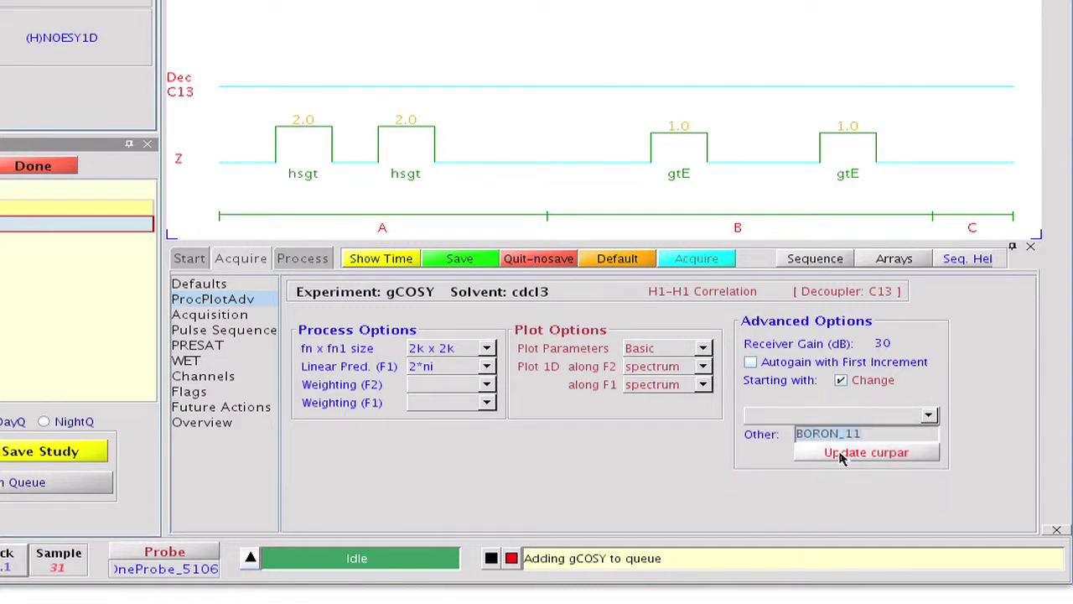
click(841, 457)
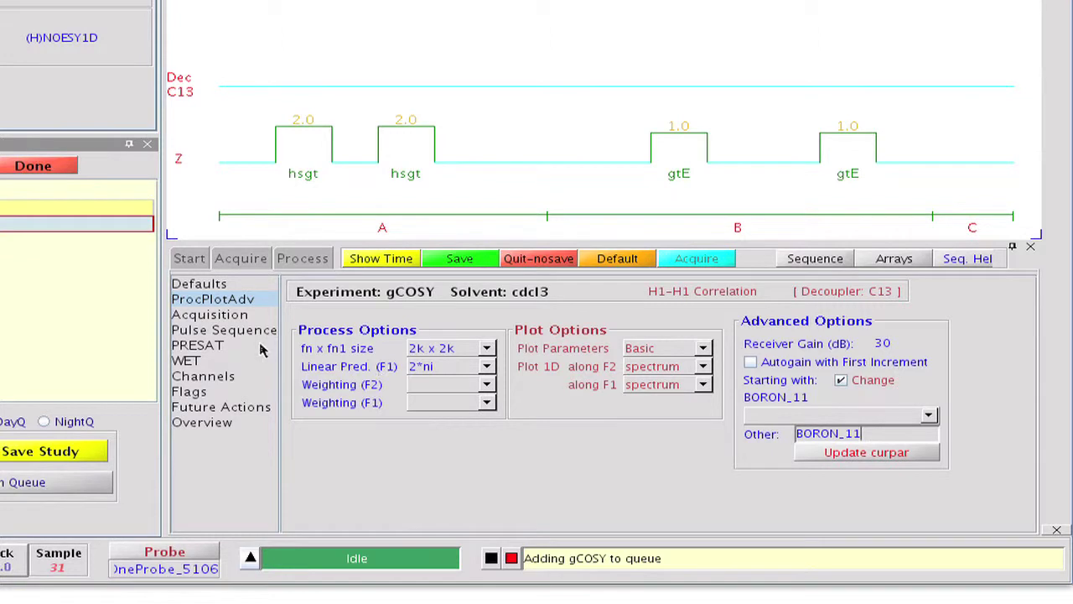
Set the gCOSY acquisition time to 0.030 s, the relaxation delay to 0.010 s and the steady-state scans to 4.
click(220, 316)
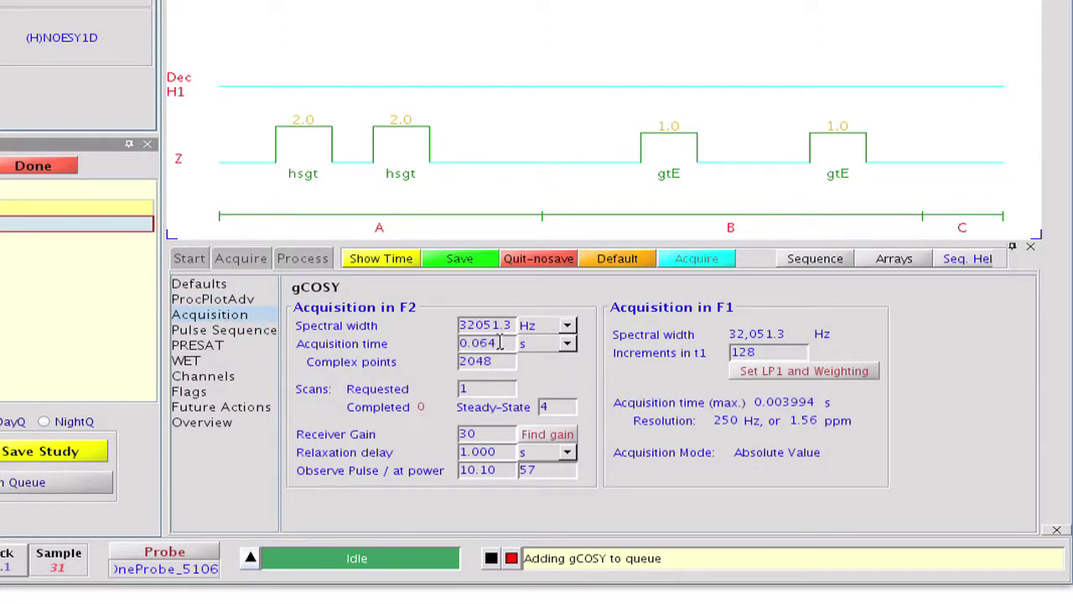
drag(503, 344, 453, 343)
text(0.030)
drag(516, 452, 452, 452)
text(0.010)
drag(560, 407, 511, 410)
text(4)
Turn off the Grad-90-Grad option, set the delayed COSY delay to 0 ms and redisplay the pulse sequence.
click(245, 332)
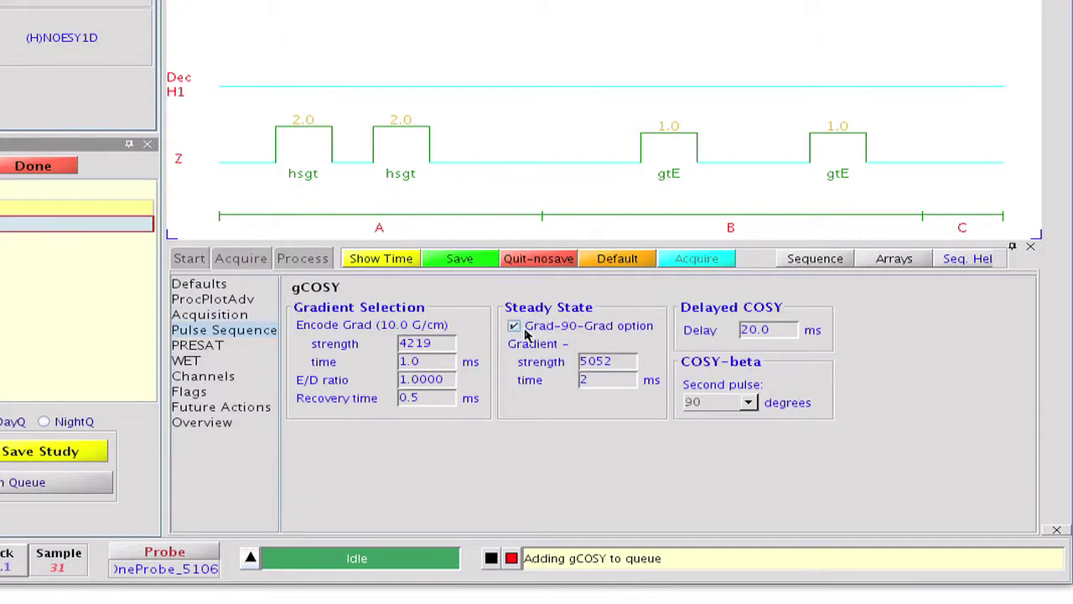
click(526, 333)
click(766, 329)
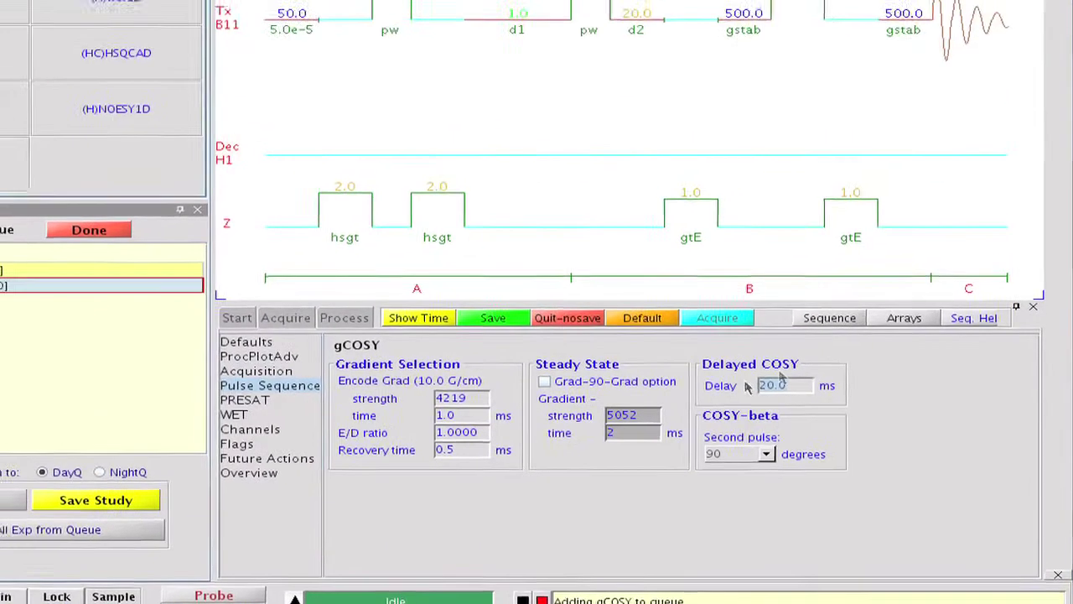
text(0)
click(816, 259)
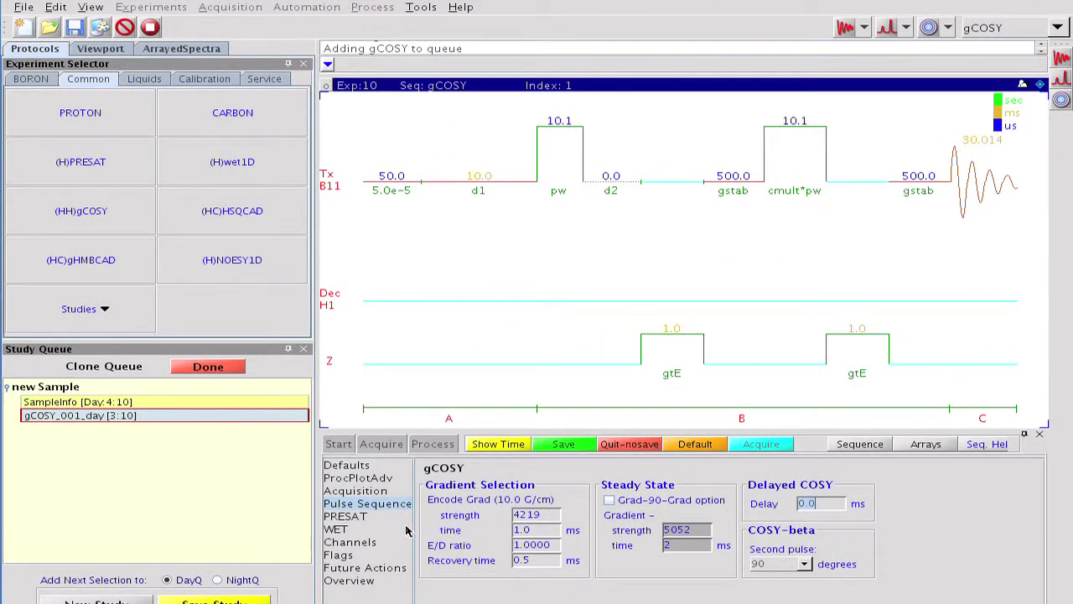
Set the H1 decoupler's on/off pattern to nyy and its modulation to w in the channel settings.
click(377, 543)
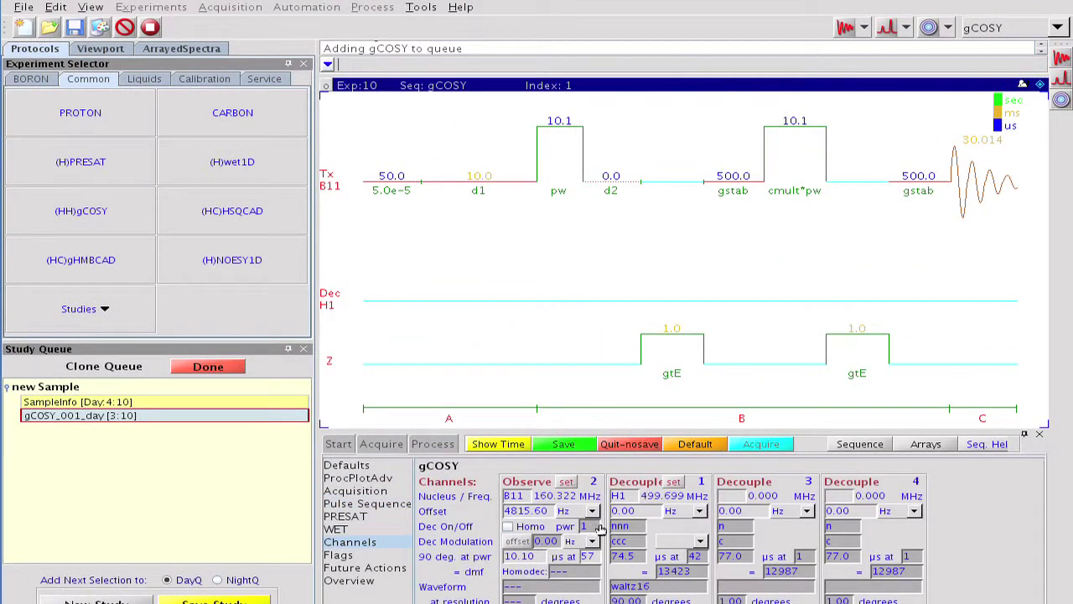
drag(630, 526, 591, 524)
text(nyy)
key(Tab)
text(w)
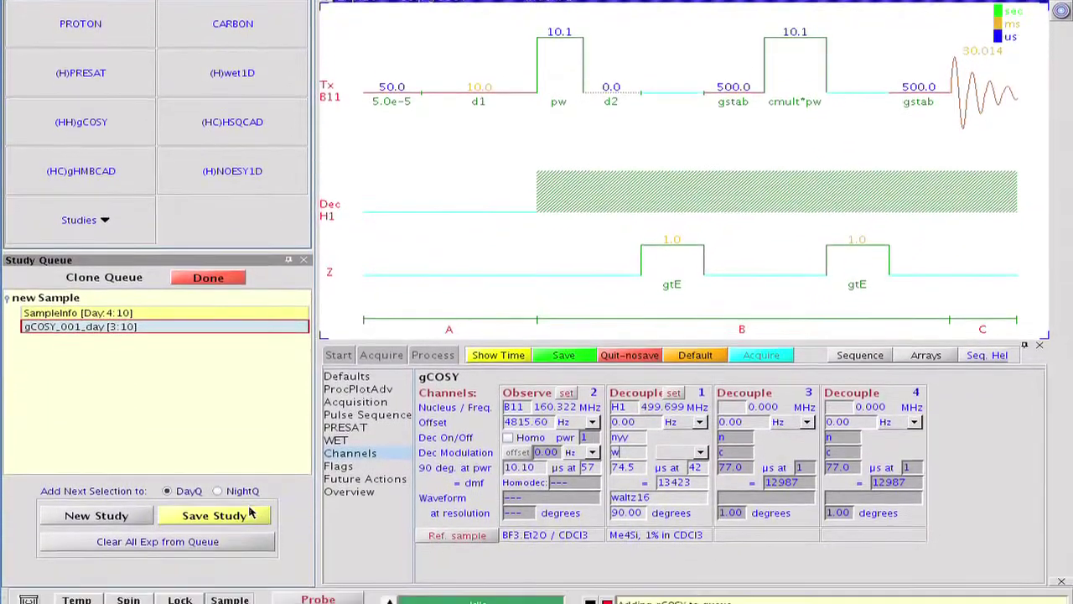
Save the gCOSY study as B_11gCOSY under the BORON tab name and close the save dialog.
click(213, 602)
click(500, 361)
text(B 11gCOSY)
click(612, 323)
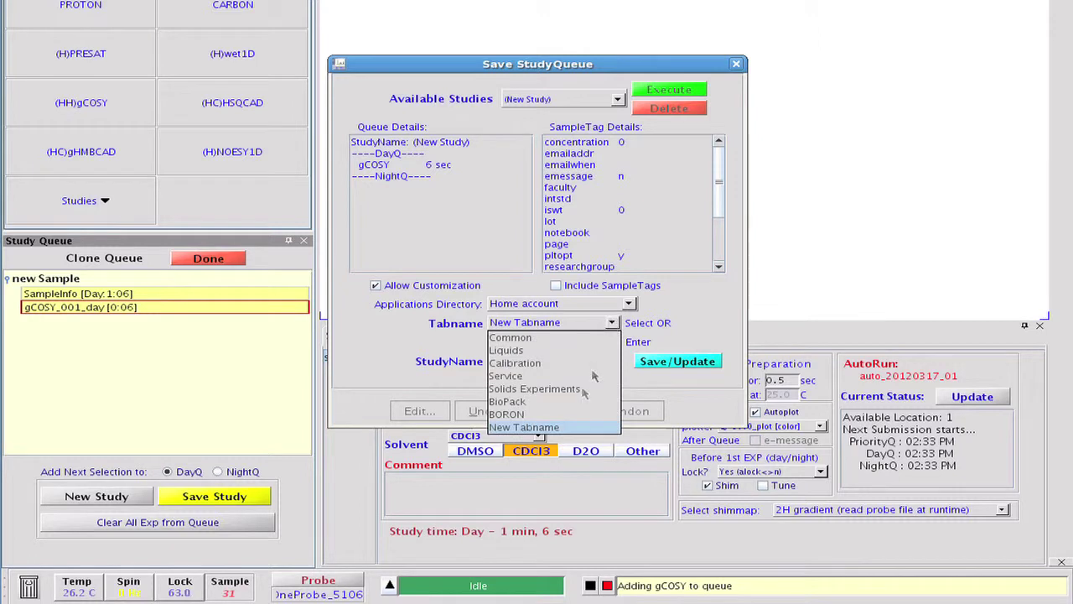
click(574, 415)
click(678, 361)
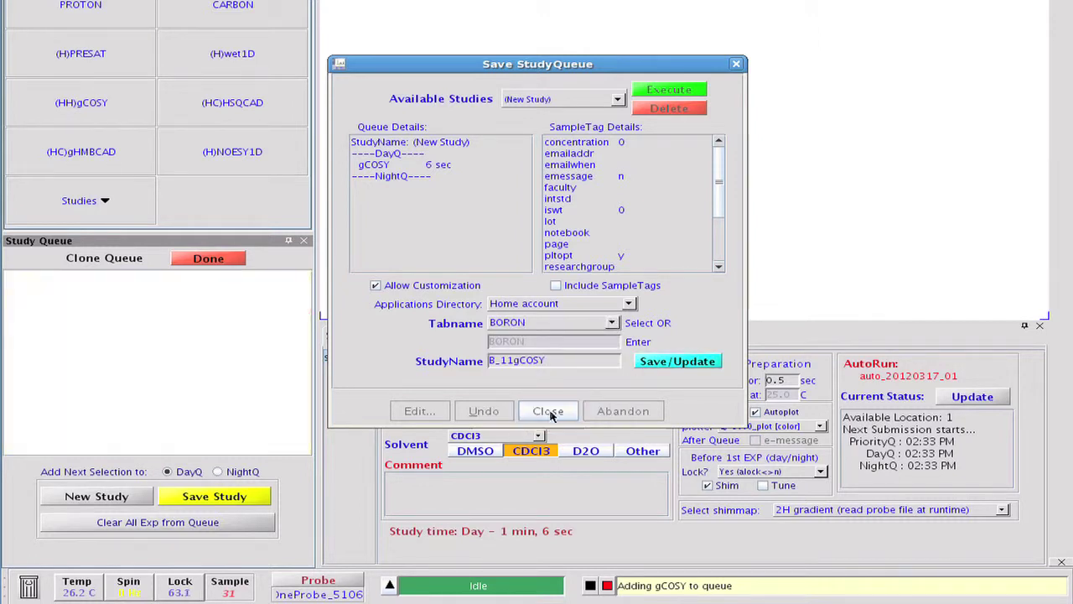
click(549, 411)
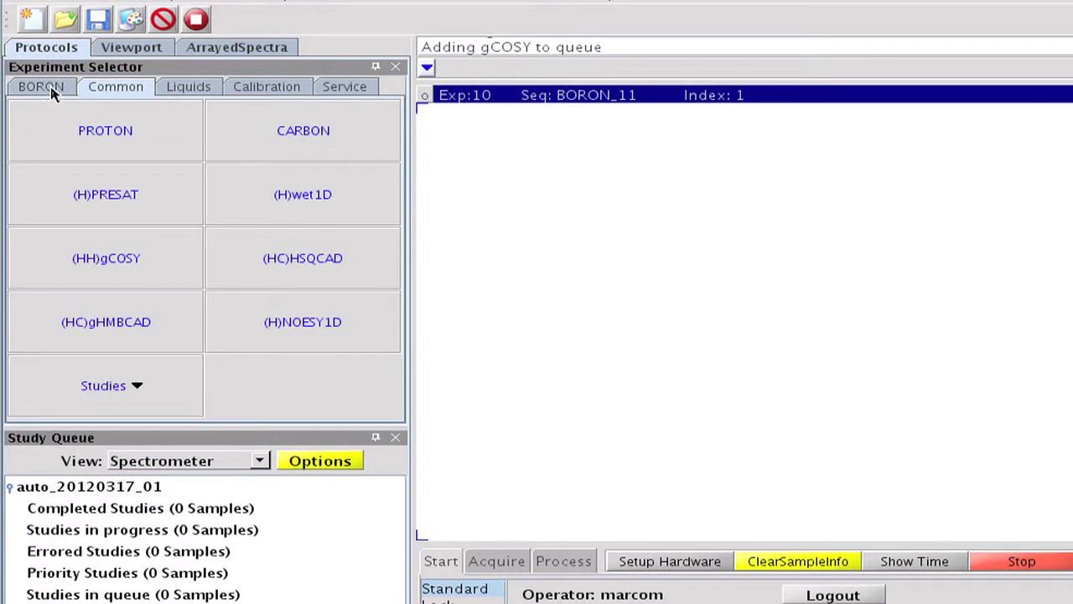
Load BORON_11 from the BORON protocol group and acquire its spectrum.
click(52, 77)
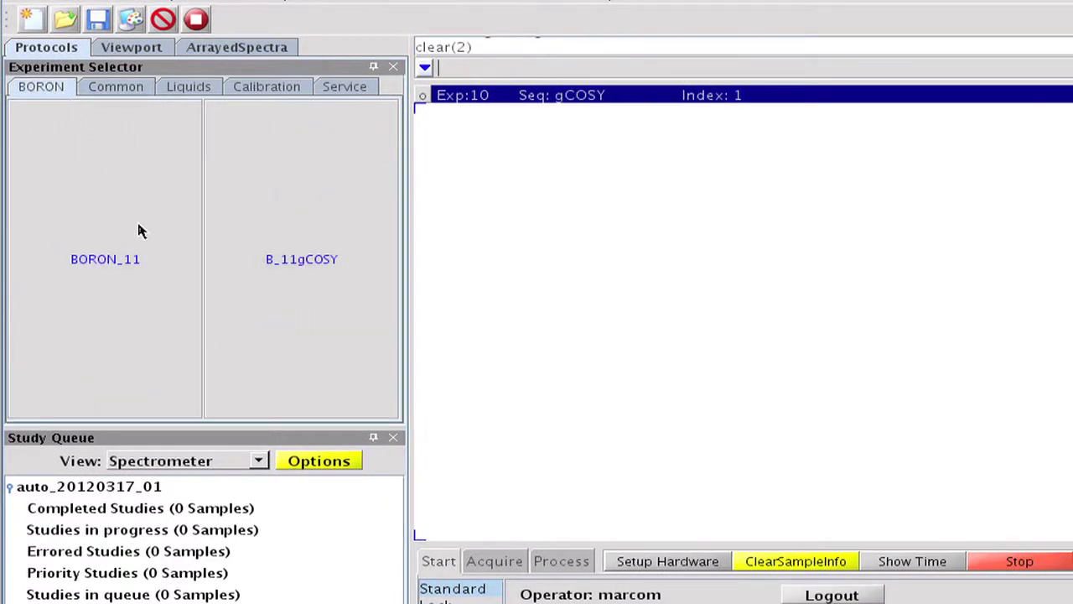
click(172, 269)
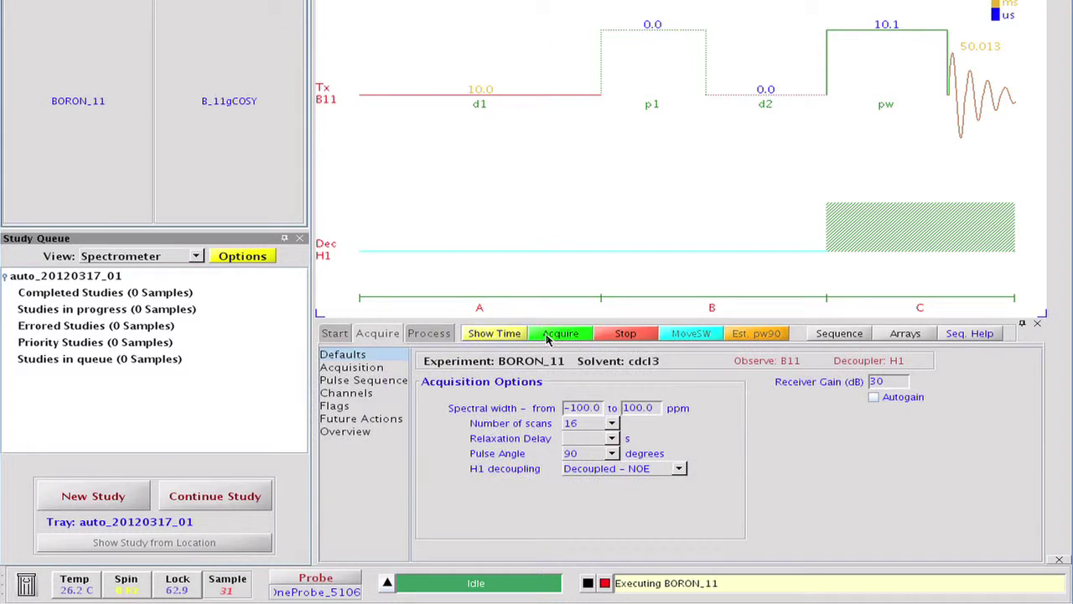
click(559, 332)
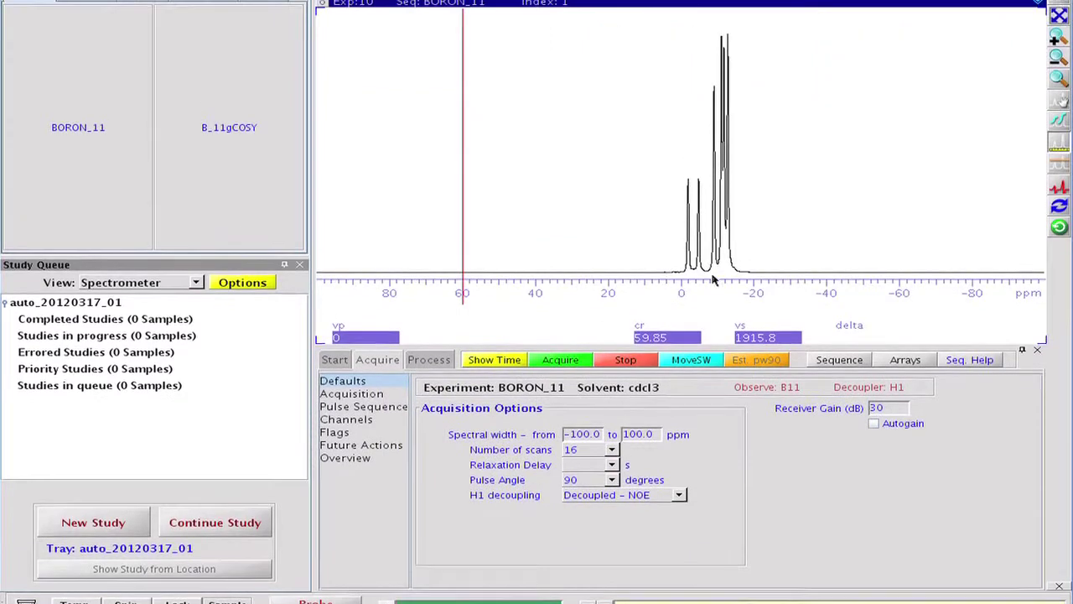
Narrow the spectral width to the peak region from about 6.6 to -20.9 ppm with MoveSW, and acquire B_11gCOSY.
click(658, 252)
click(691, 406)
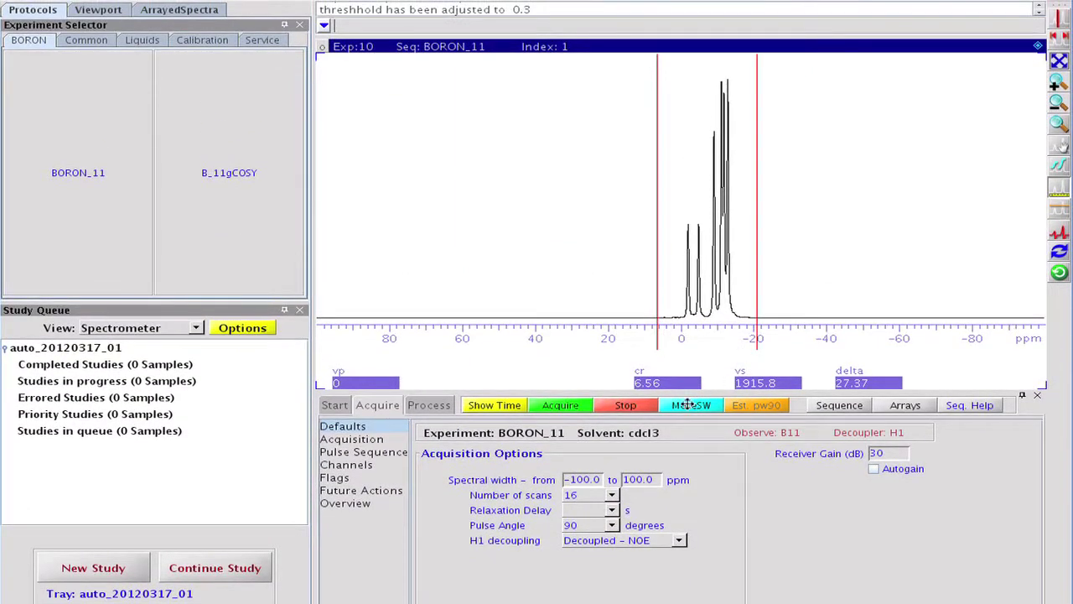
click(274, 193)
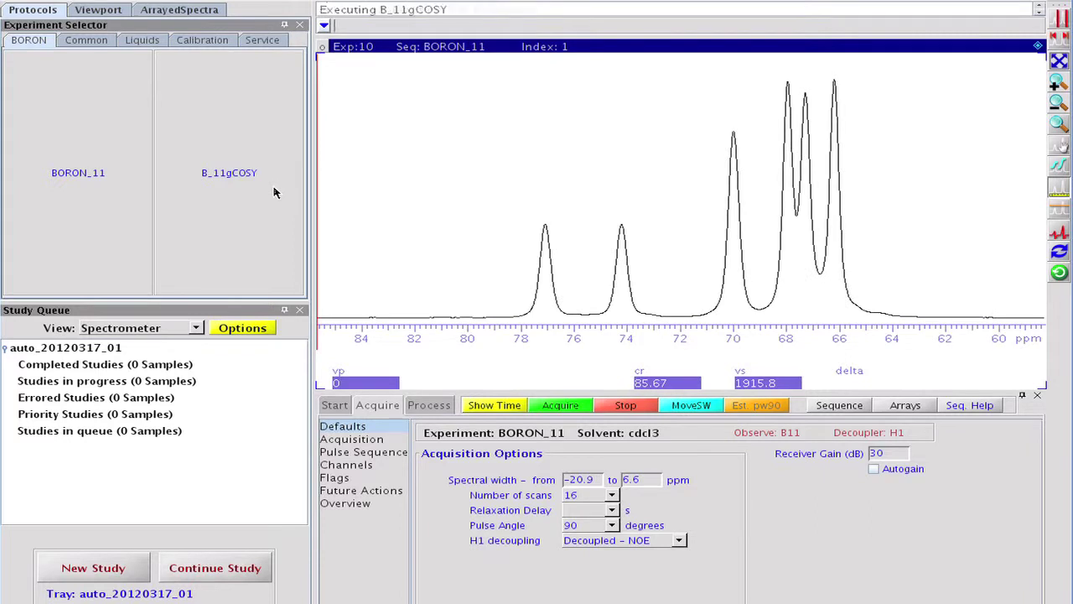
click(539, 407)
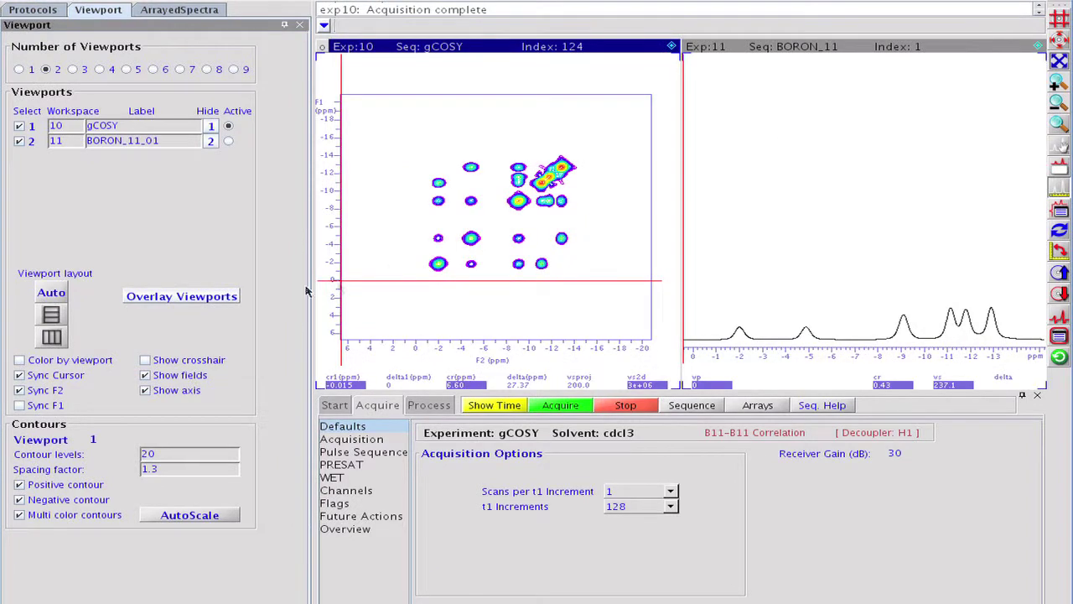
Overlay the gCOSY and BORON_11_01 viewports with aligned spectra and expand the region containing the cross peaks.
click(230, 298)
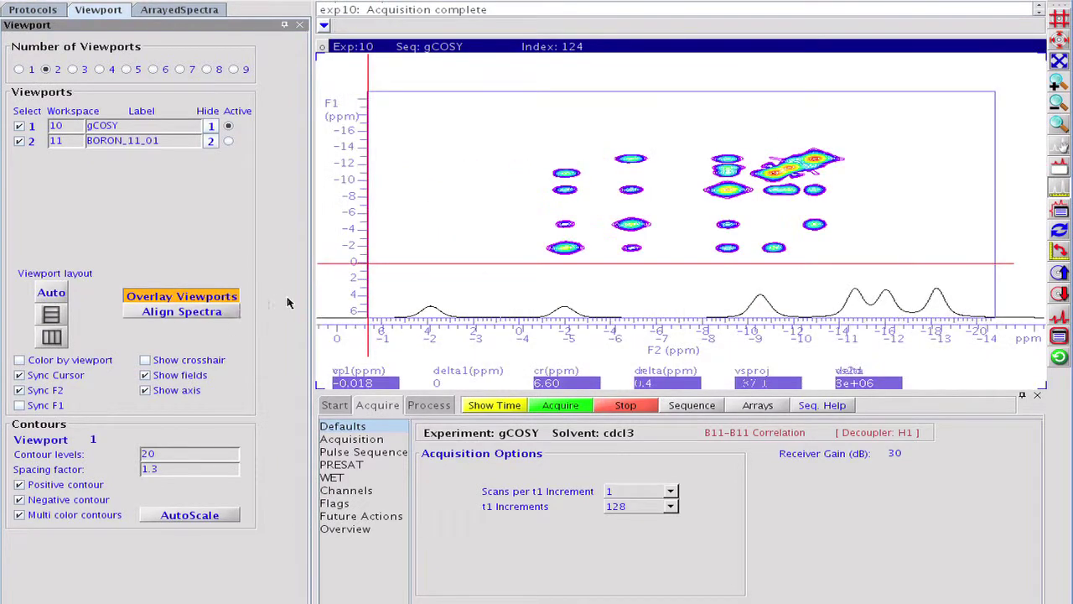
click(231, 312)
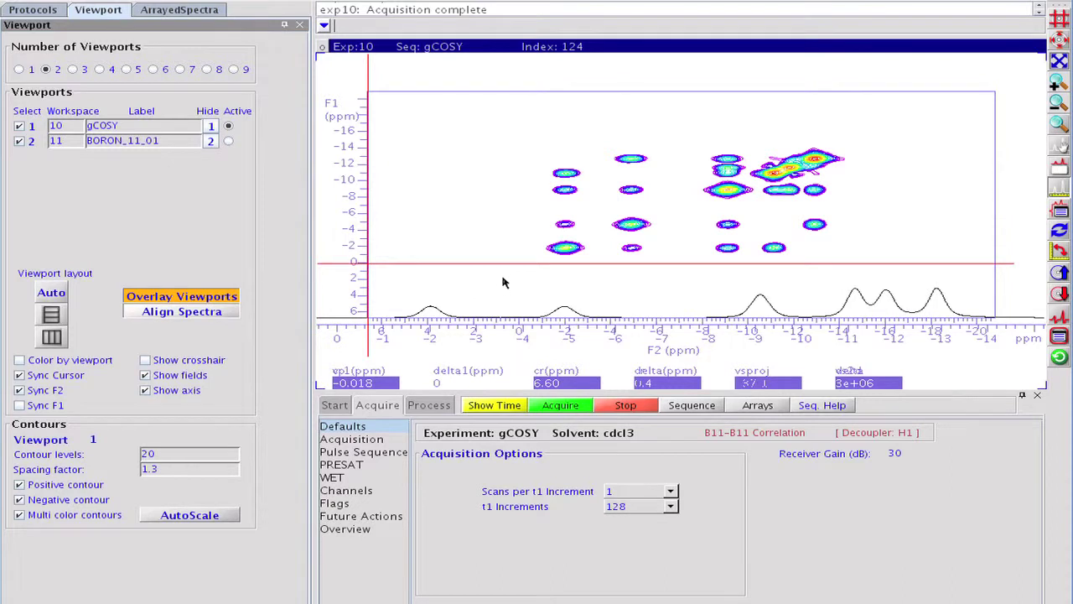
click(1058, 86)
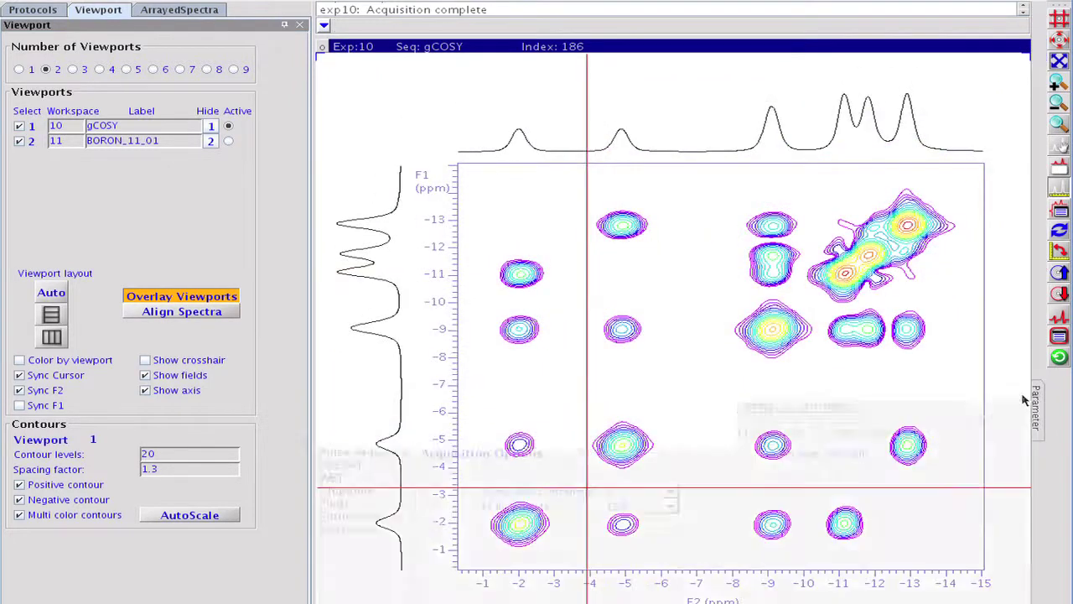